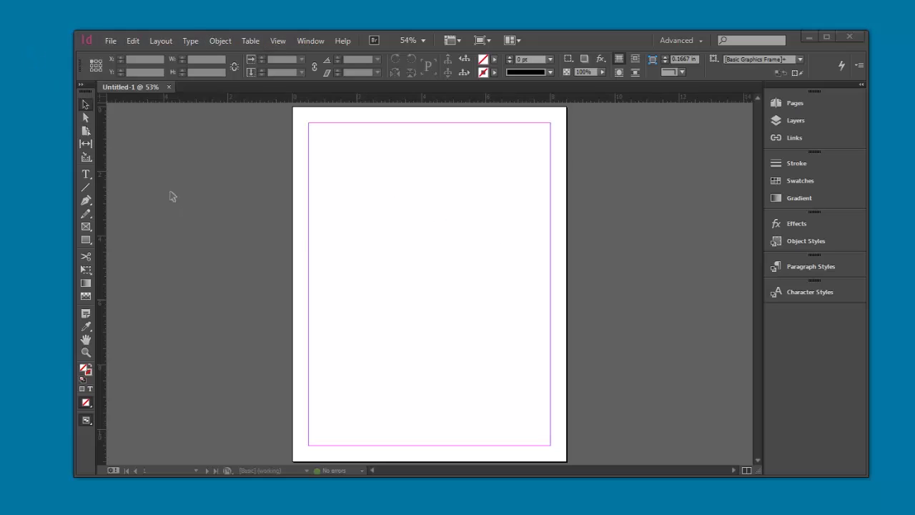
# Choose the Selection tool in the Tools panel.
pyautogui.click(85, 105)
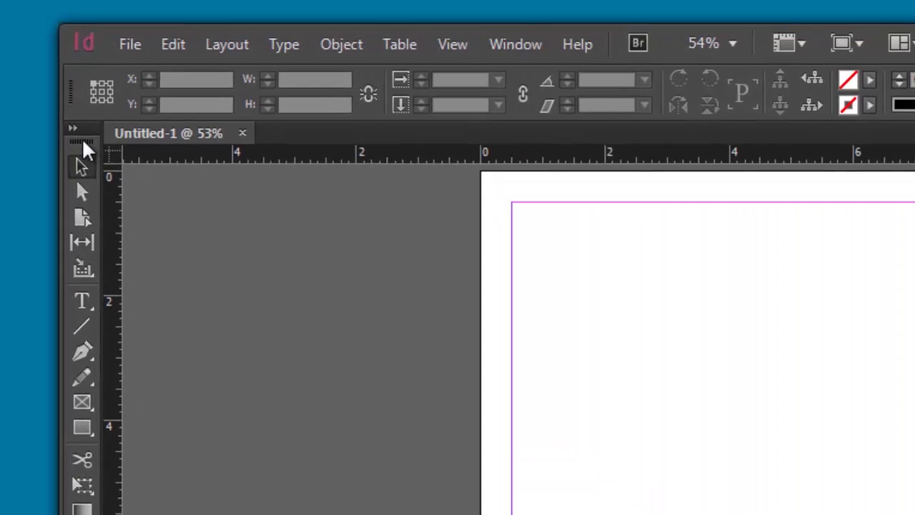
# Float the toolbox, try its single, horizontal and two-column layouts, and settle on two columns at the upper left.
pyautogui.moveTo(82, 152); pyautogui.dragTo(264, 182)
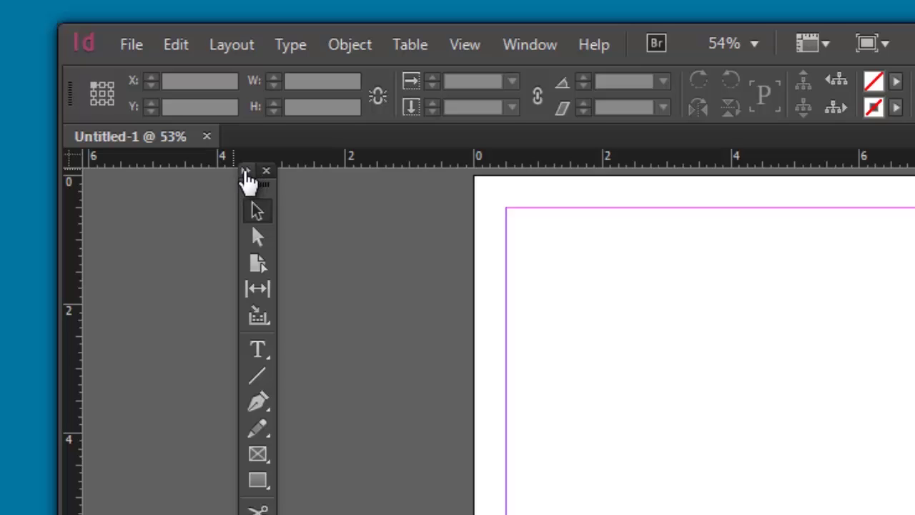
pyautogui.click(246, 172)
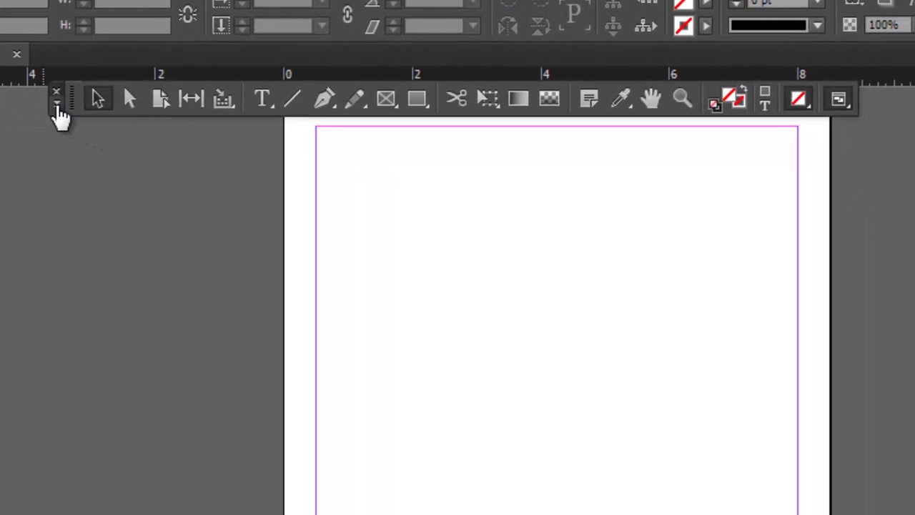
pyautogui.click(58, 105)
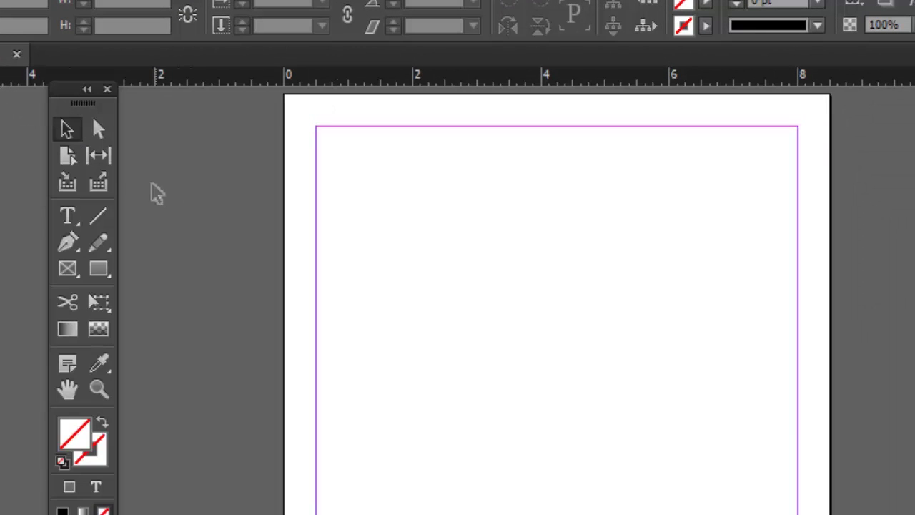
pyautogui.click(85, 90)
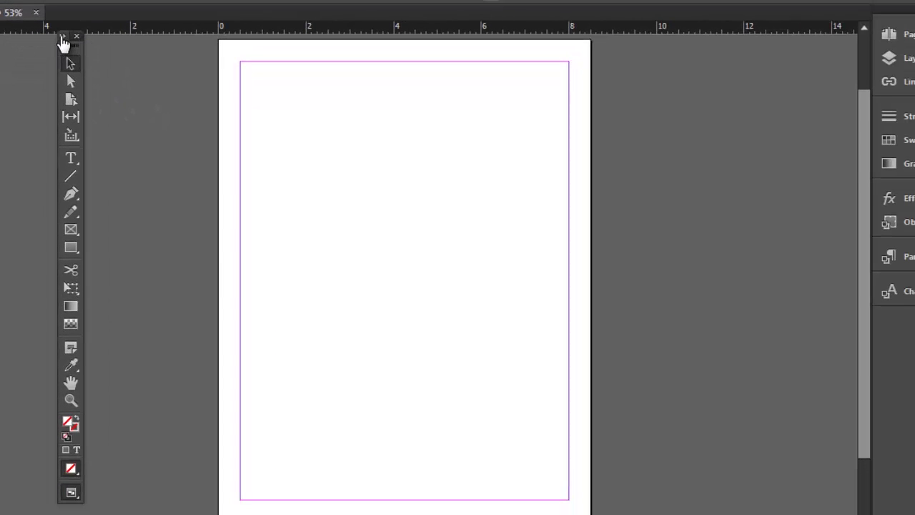
pyautogui.click(62, 36)
pyautogui.click(65, 50)
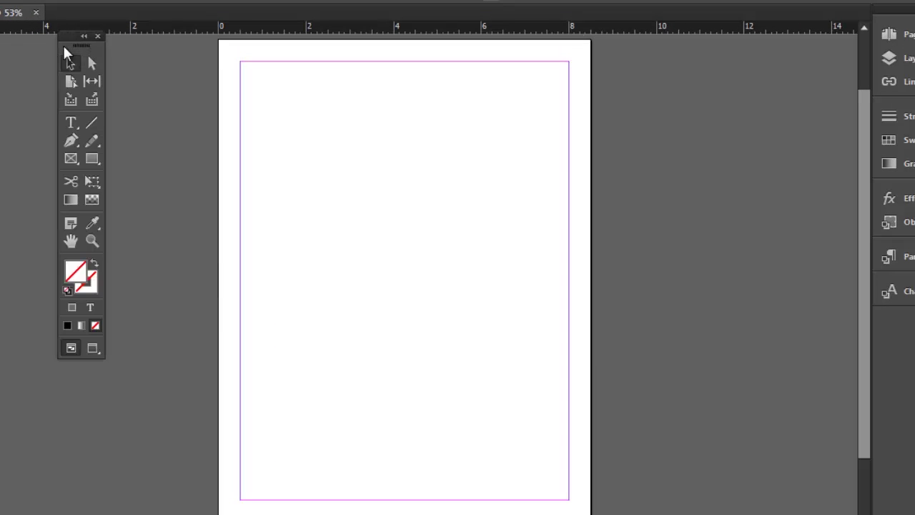
pyautogui.moveTo(68, 37); pyautogui.dragTo(63, 66)
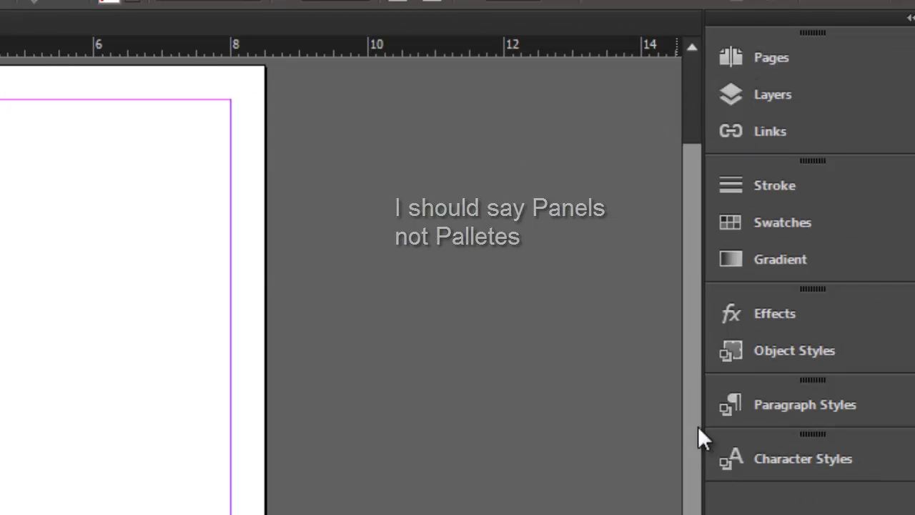
pyautogui.click(757, 52)
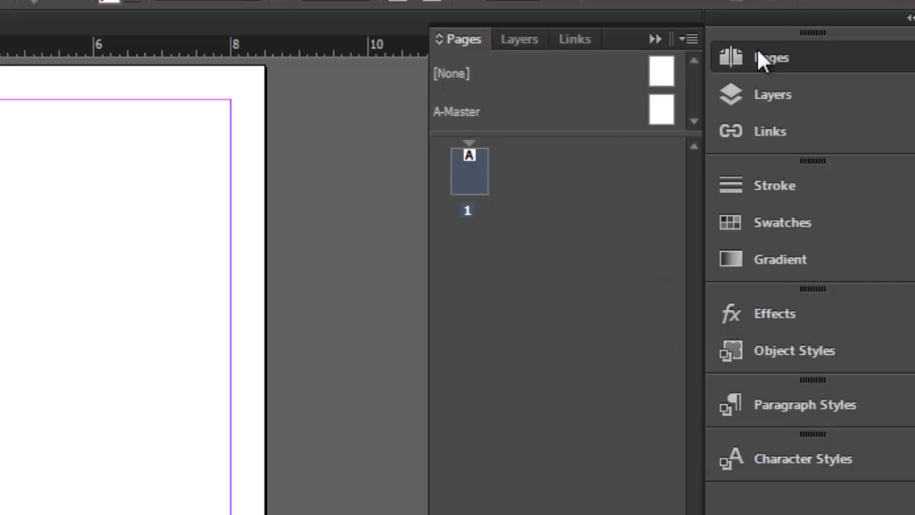
pyautogui.click(523, 40)
pyautogui.click(578, 39)
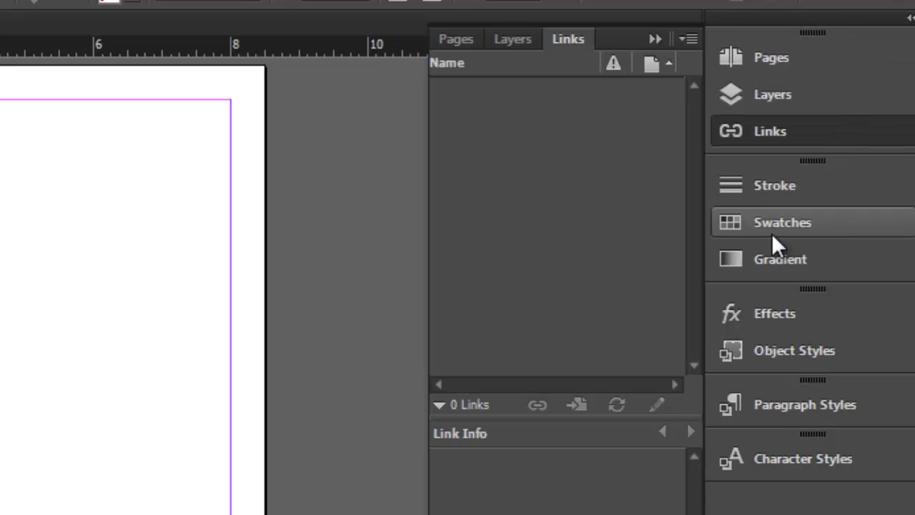
pyautogui.click(728, 184)
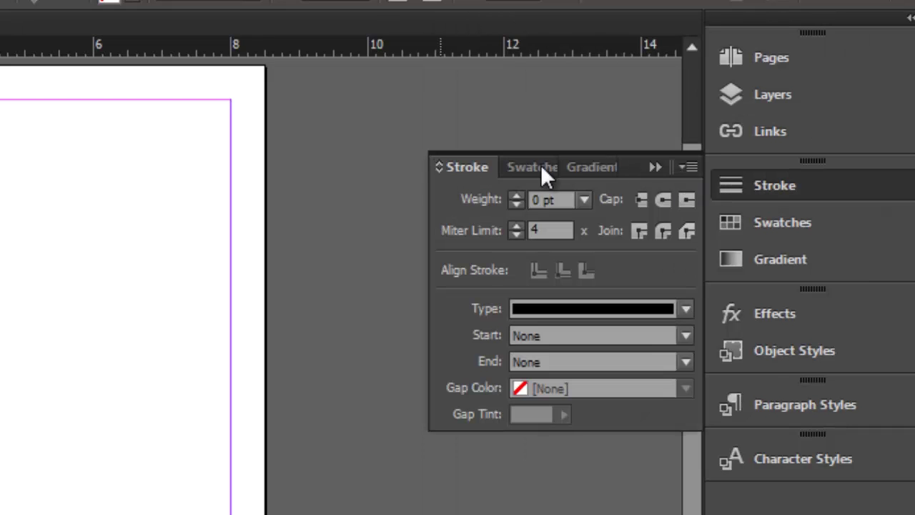
pyautogui.click(656, 169)
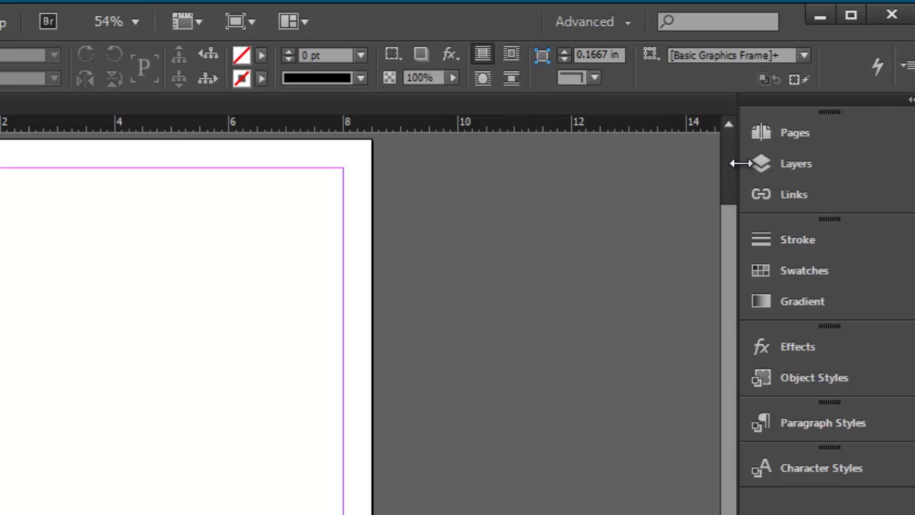
# Narrow the dock to icons, widen it to show short names, then expand and re-collapse its panels.
pyautogui.moveTo(740, 163); pyautogui.dragTo(886, 184)
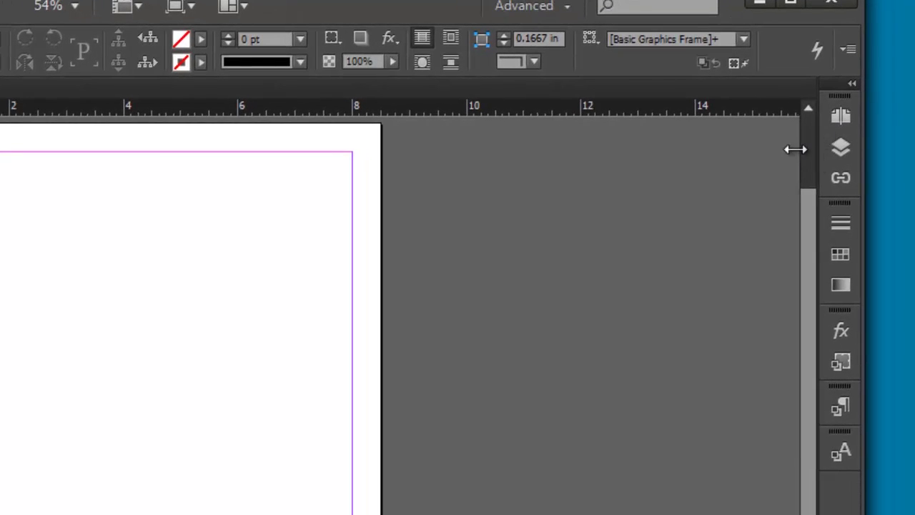
pyautogui.moveTo(794, 149); pyautogui.dragTo(756, 164)
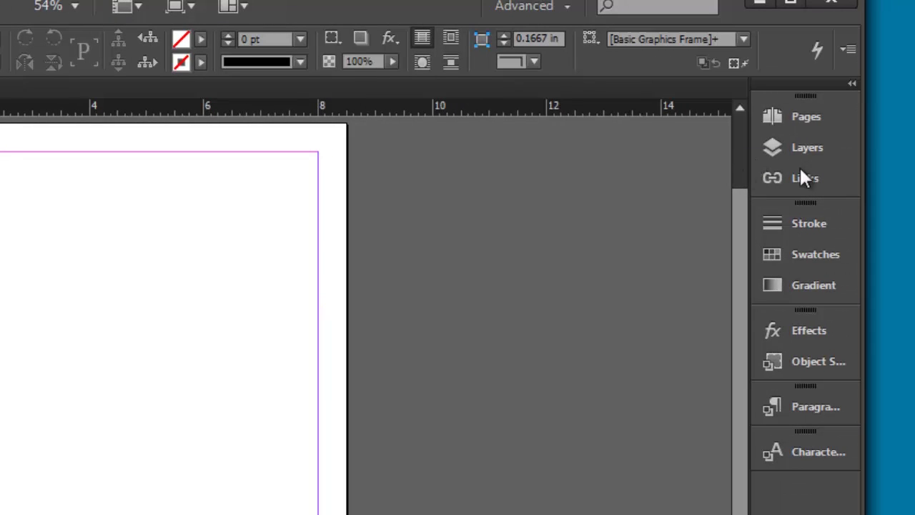
pyautogui.click(852, 85)
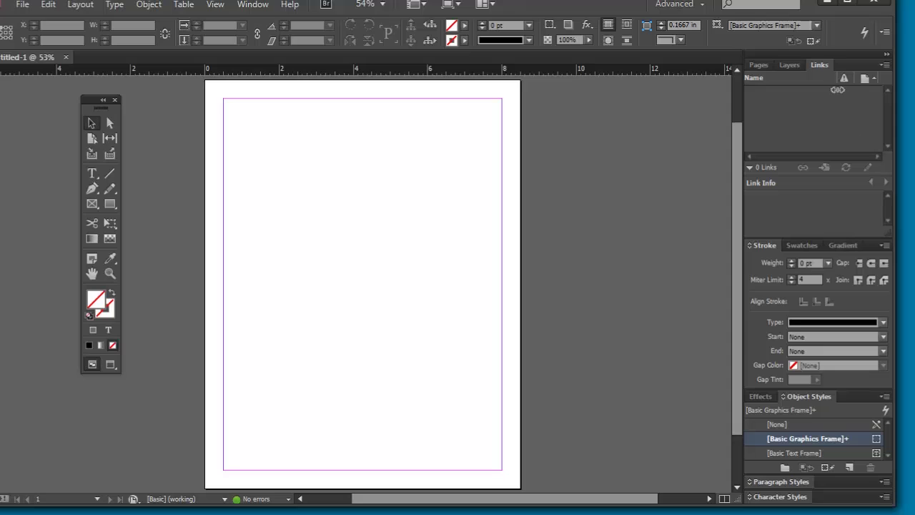
pyautogui.click(887, 60)
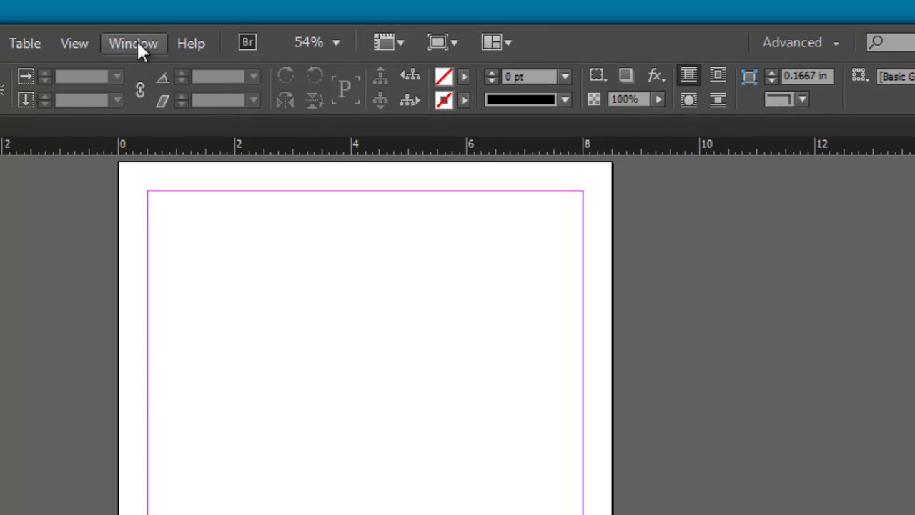
# Open Window > Interactive > Hyperlinks and dock the panel below Character Styles.
pyautogui.click(135, 44)
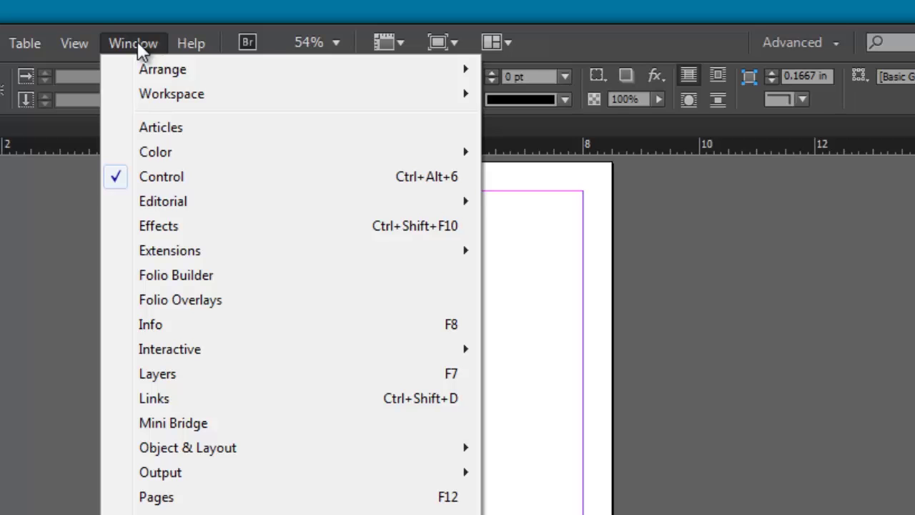
pyautogui.moveTo(193, 355)
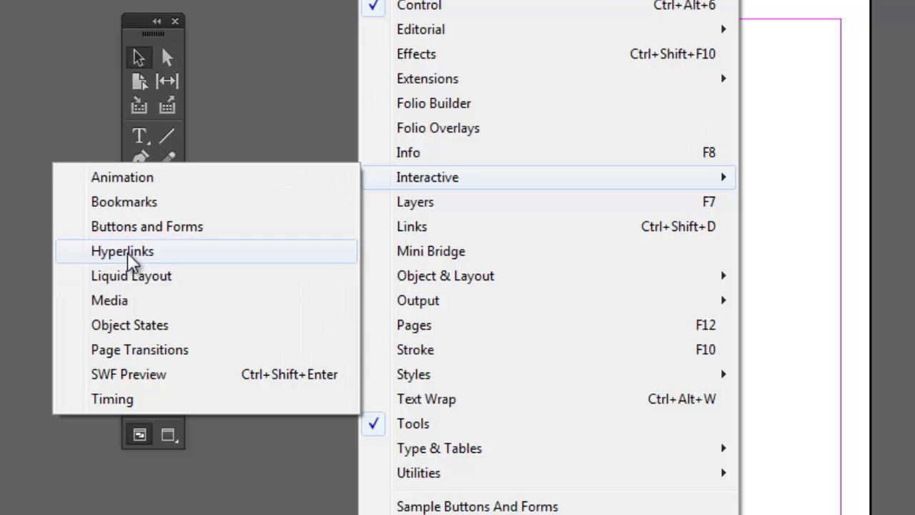
pyautogui.click(130, 255)
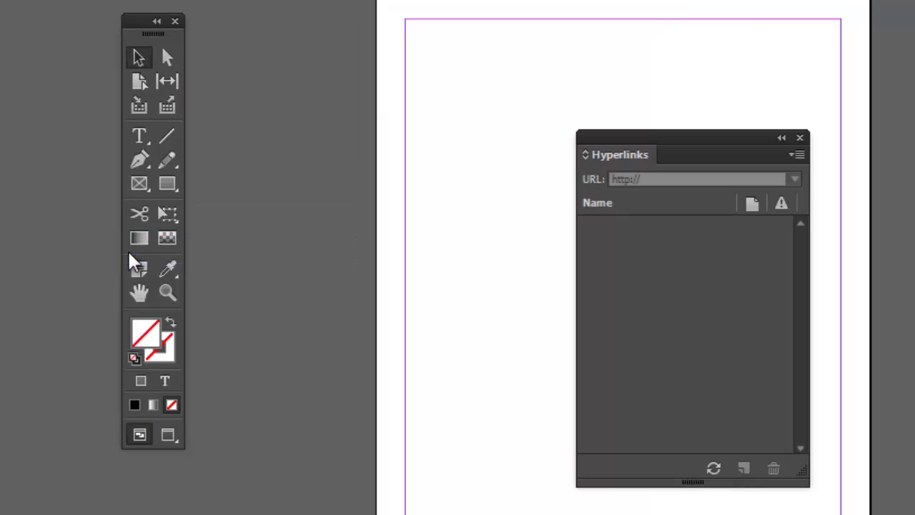
pyautogui.moveTo(682, 143); pyautogui.dragTo(914, 110)
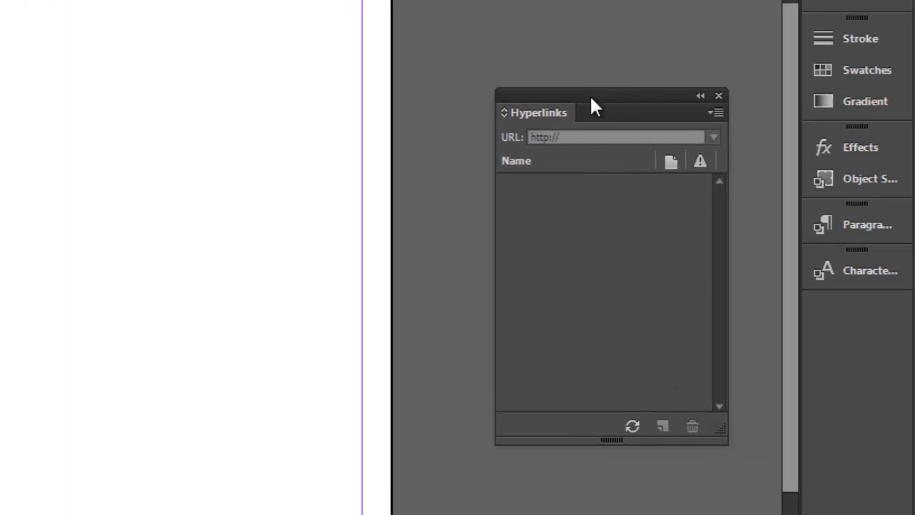
pyautogui.moveTo(591, 101); pyautogui.dragTo(837, 317)
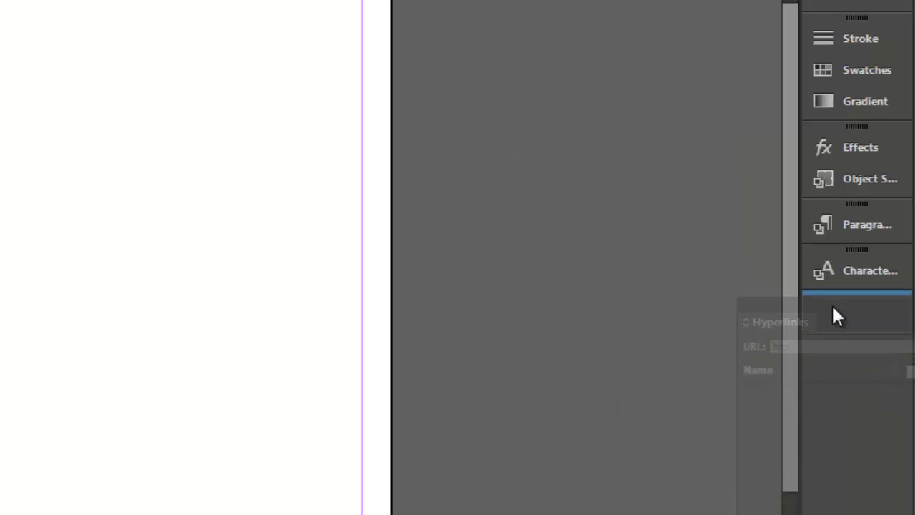
pyautogui.moveTo(832, 307); pyautogui.dragTo(834, 308)
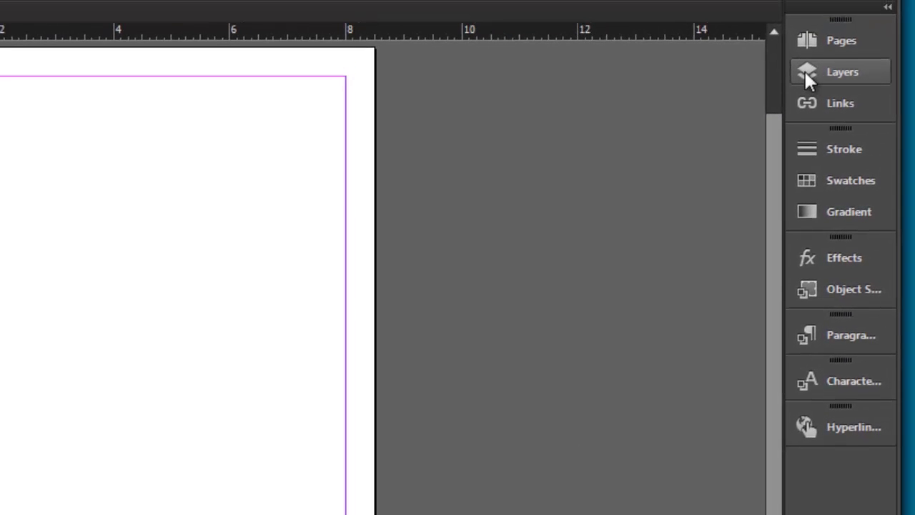
# Float the Layers panel on its own, make it shorter, and move it over the pasteboard.
pyautogui.click(810, 67)
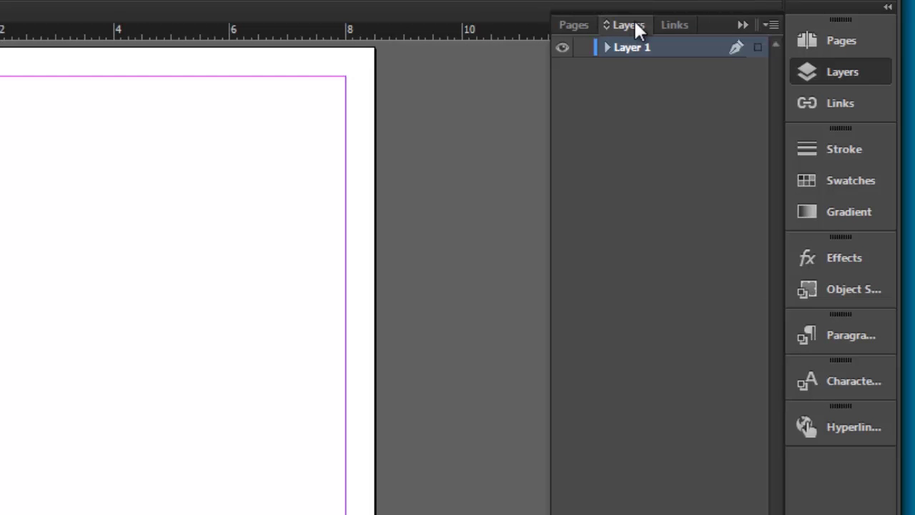
pyautogui.moveTo(635, 21); pyautogui.dragTo(330, 103)
pyautogui.click(742, 24)
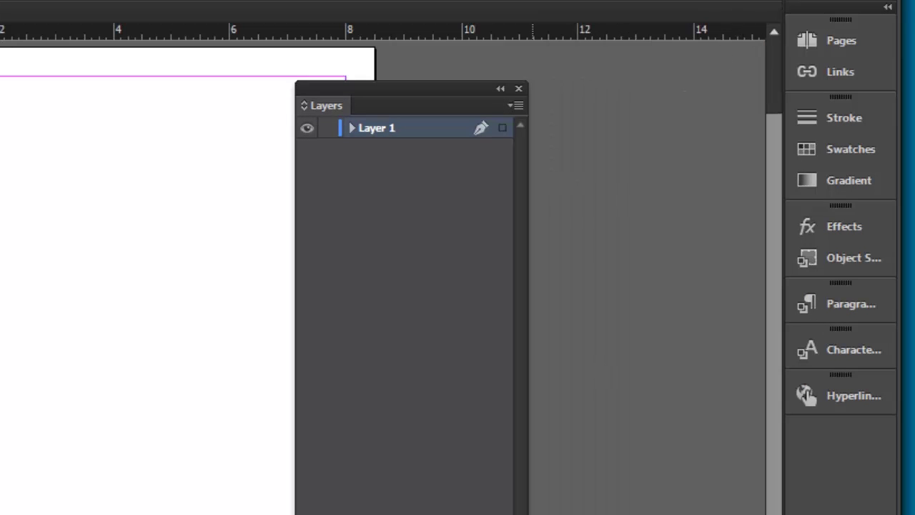
pyautogui.moveTo(513, 514); pyautogui.dragTo(540, 350)
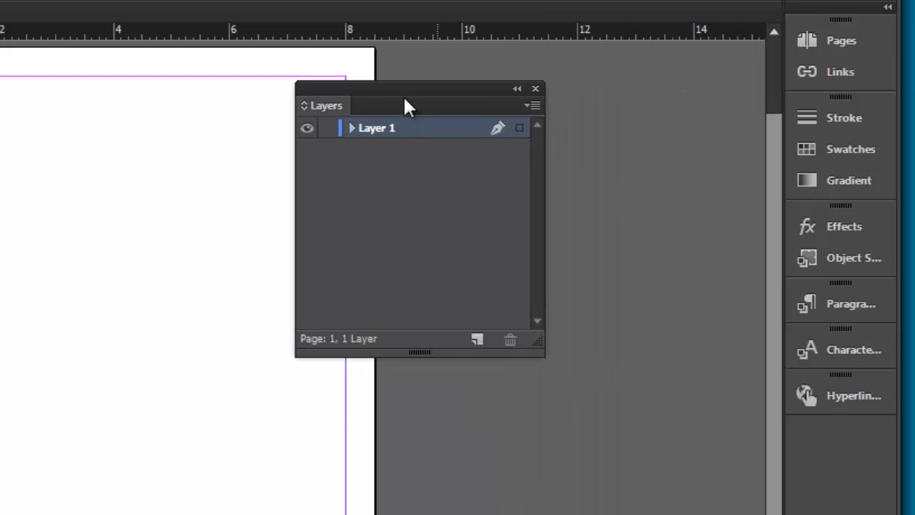
pyautogui.moveTo(411, 100); pyautogui.dragTo(570, 270)
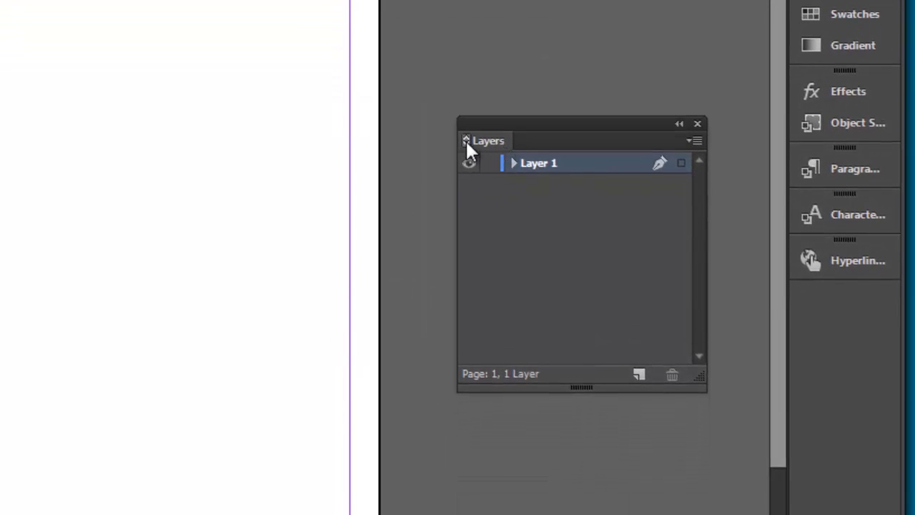
# Cycle the Layers panel through its collapsed states and leave it fully expanded.
pyautogui.click(465, 139)
pyautogui.click(465, 139)
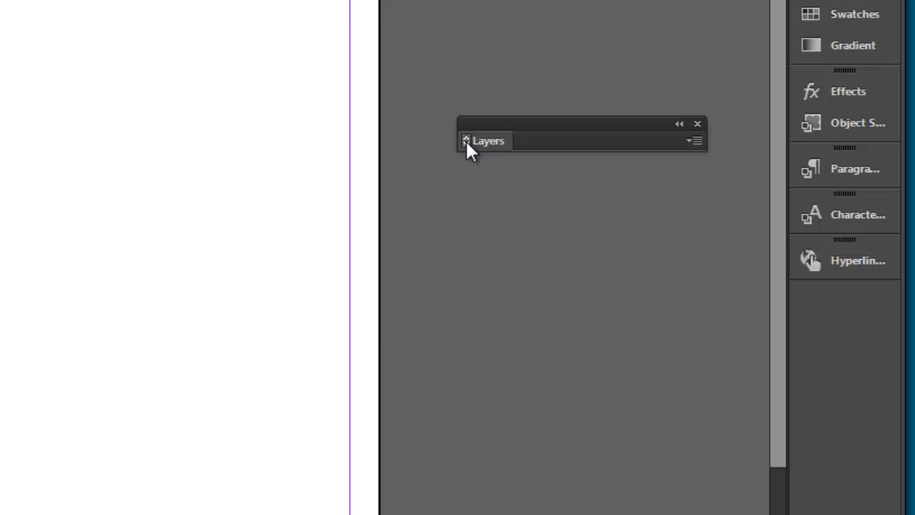
pyautogui.click(466, 139)
pyautogui.click(465, 139)
pyautogui.click(465, 138)
pyautogui.doubleClick(544, 140)
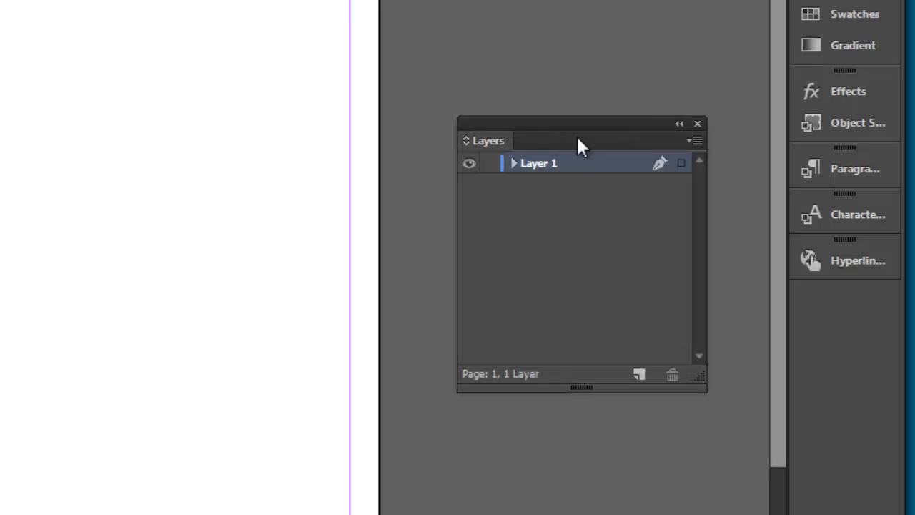
pyautogui.doubleClick(597, 140)
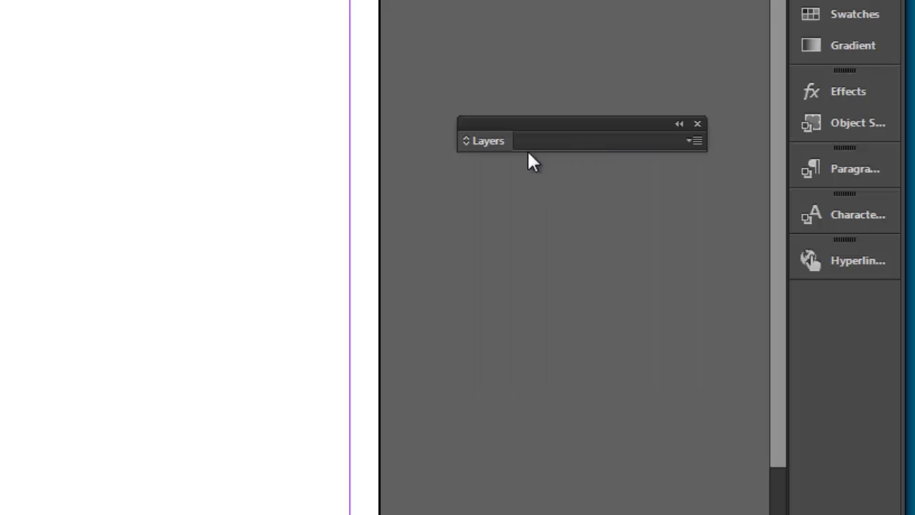
pyautogui.click(465, 141)
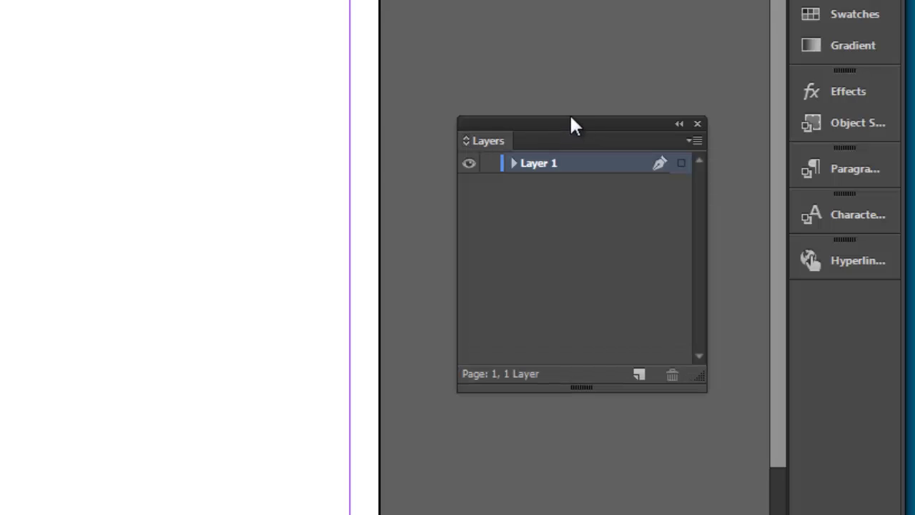
# Move Layers near the top and pull Swatches out of the dock as a floating panel.
pyautogui.moveTo(569, 116); pyautogui.dragTo(574, 21)
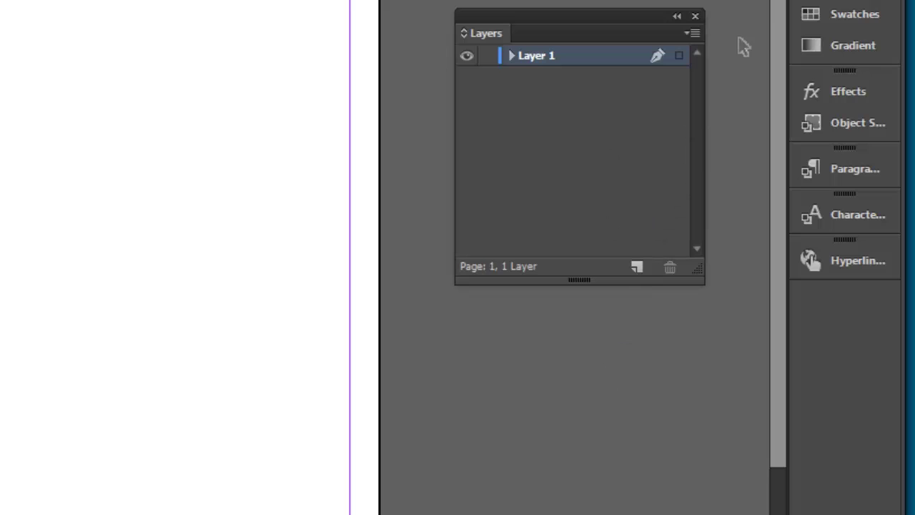
pyautogui.click(812, 11)
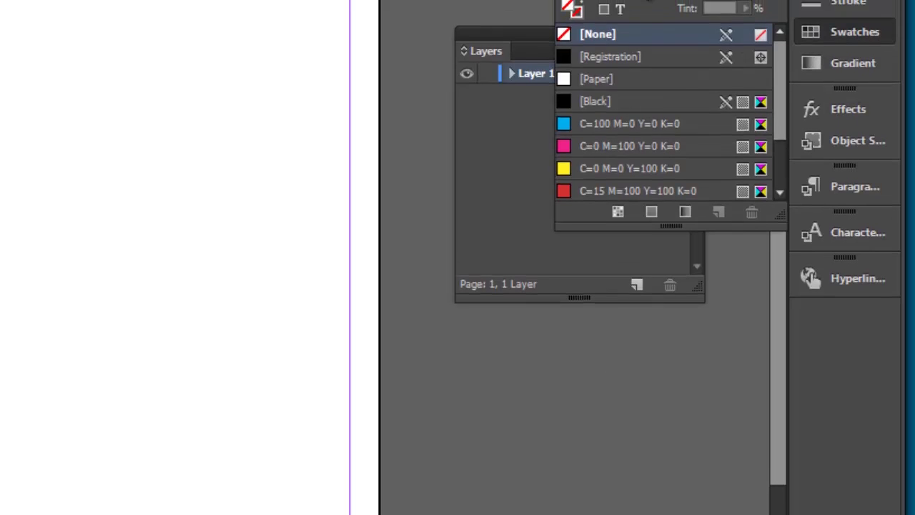
pyautogui.moveTo(639, 14); pyautogui.dragTo(224, 190)
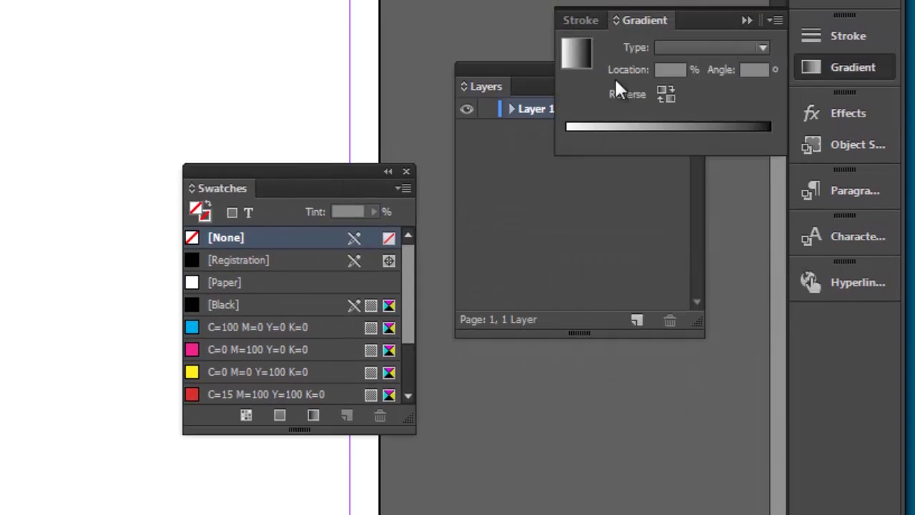
pyautogui.click(744, 18)
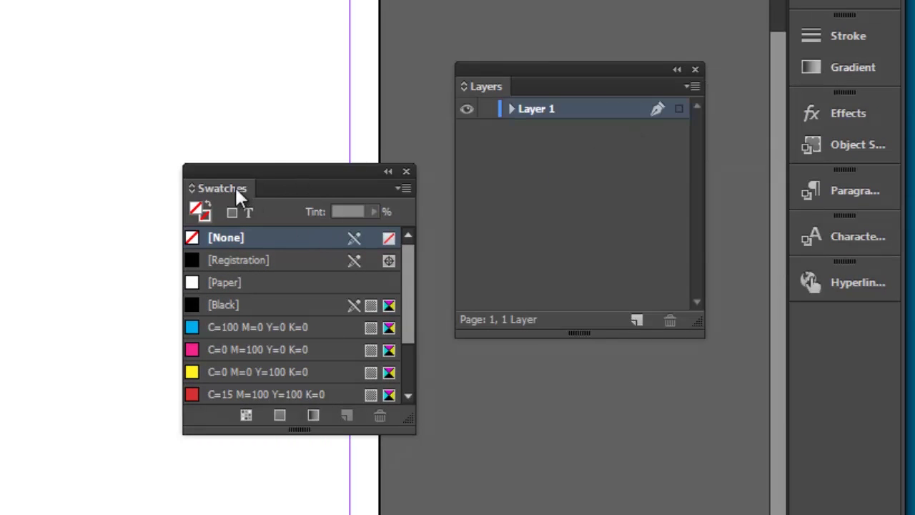
pyautogui.moveTo(272, 169); pyautogui.dragTo(349, 181)
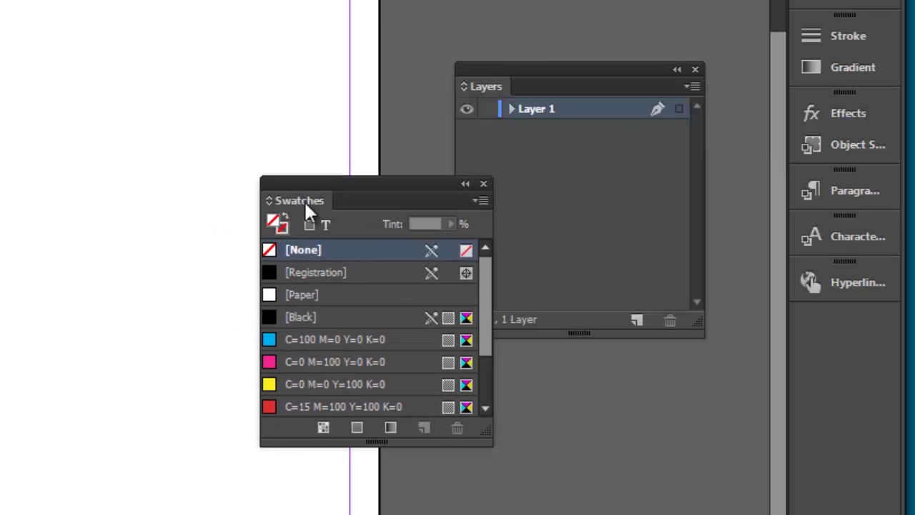
# Group Swatches with Layers as tabs, test tab switching and collapse, and move the group to the top.
pyautogui.moveTo(304, 200); pyautogui.dragTo(568, 140)
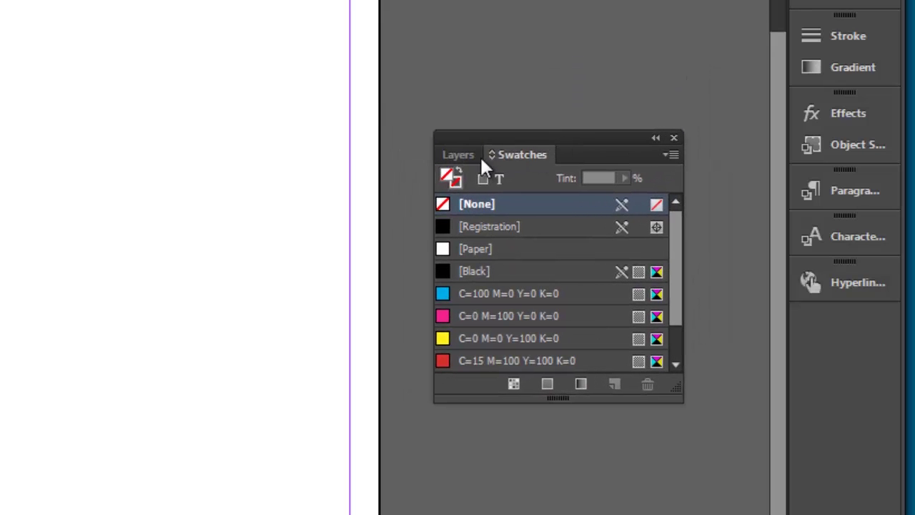
pyautogui.click(456, 154)
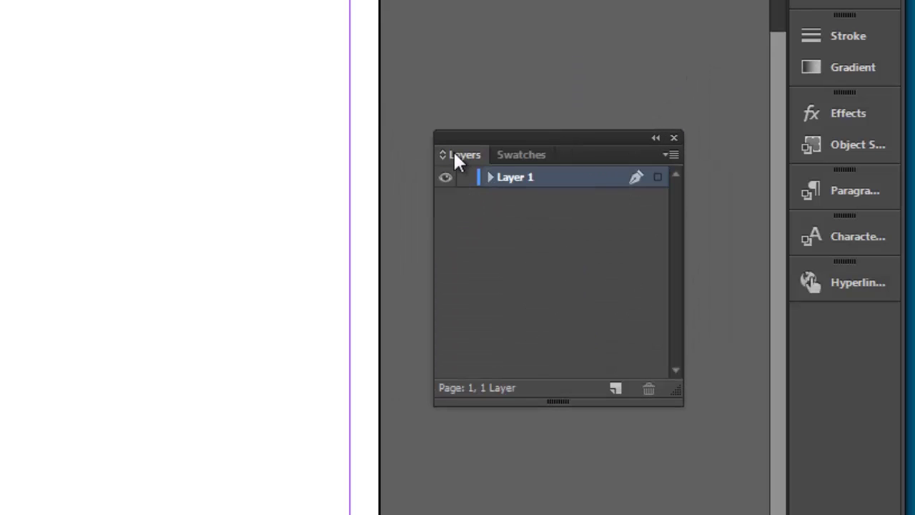
pyautogui.click(523, 154)
pyautogui.doubleClick(561, 136)
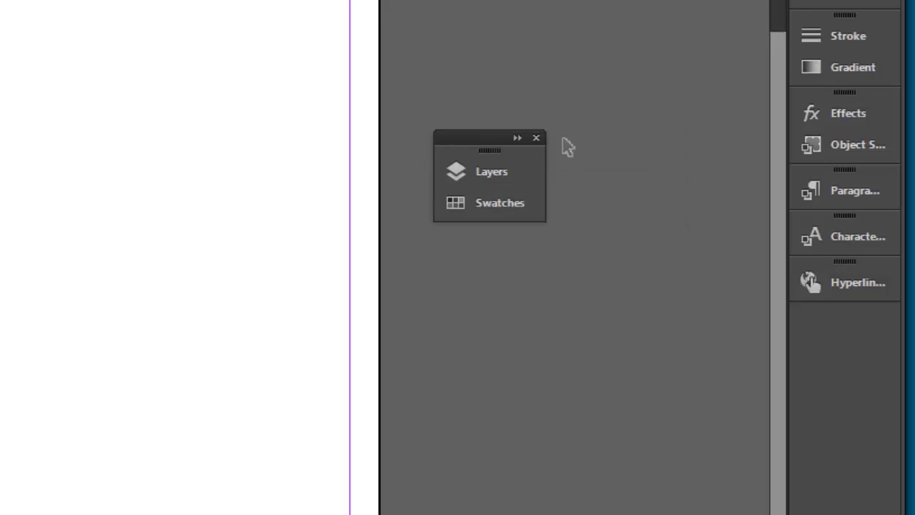
pyautogui.doubleClick(512, 144)
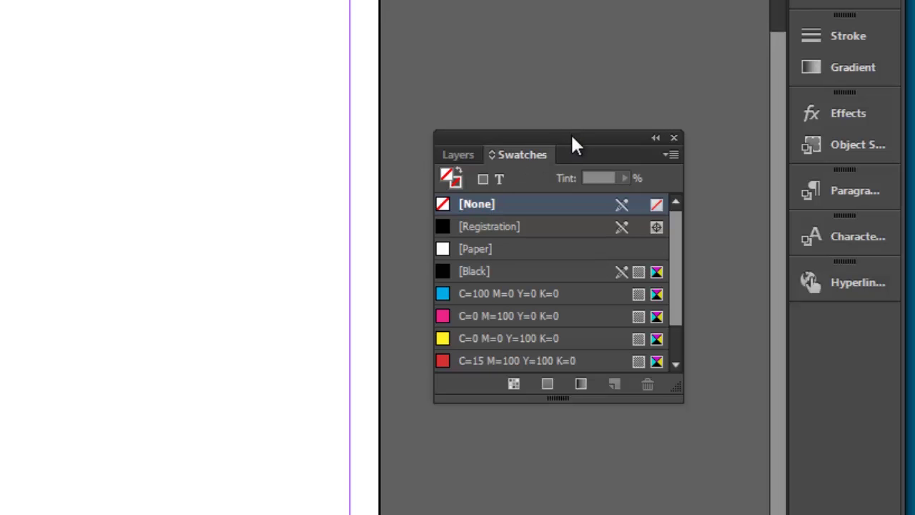
pyautogui.moveTo(574, 140); pyautogui.dragTo(582, 17)
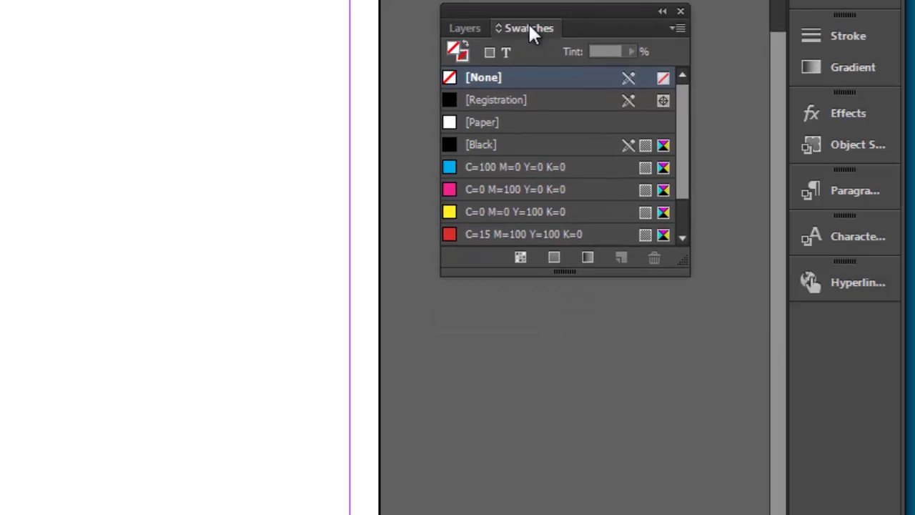
# Stack Swatches below Layers in one panel and test collapsing and expanding both sections.
pyautogui.moveTo(529, 29); pyautogui.dragTo(490, 286)
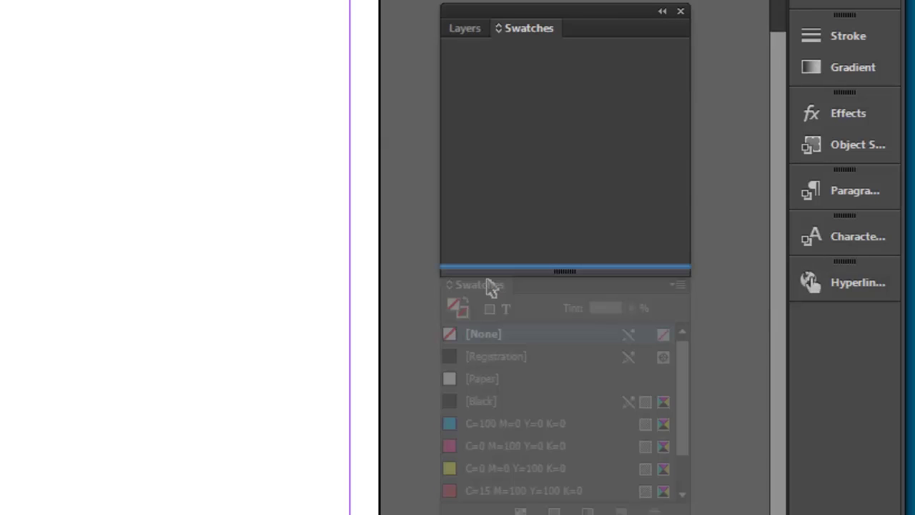
pyautogui.moveTo(488, 281); pyautogui.dragTo(498, 283)
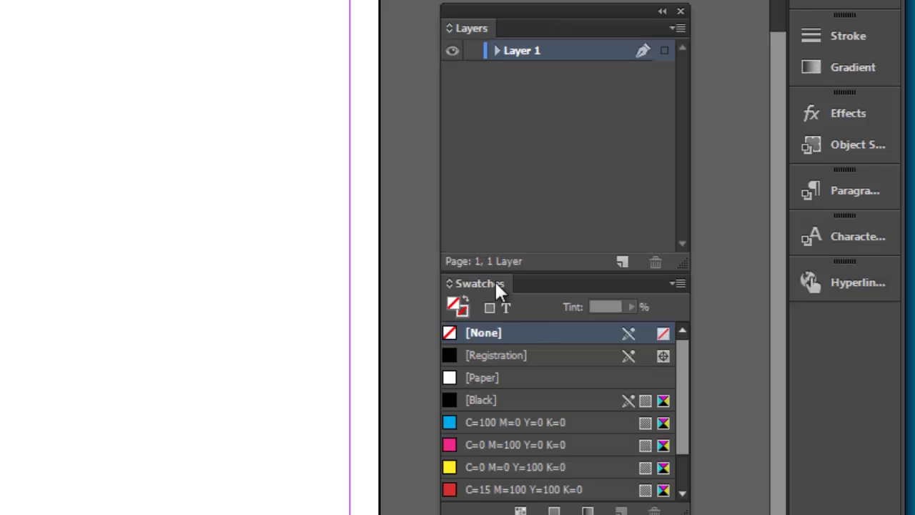
pyautogui.click(450, 284)
pyautogui.click(449, 284)
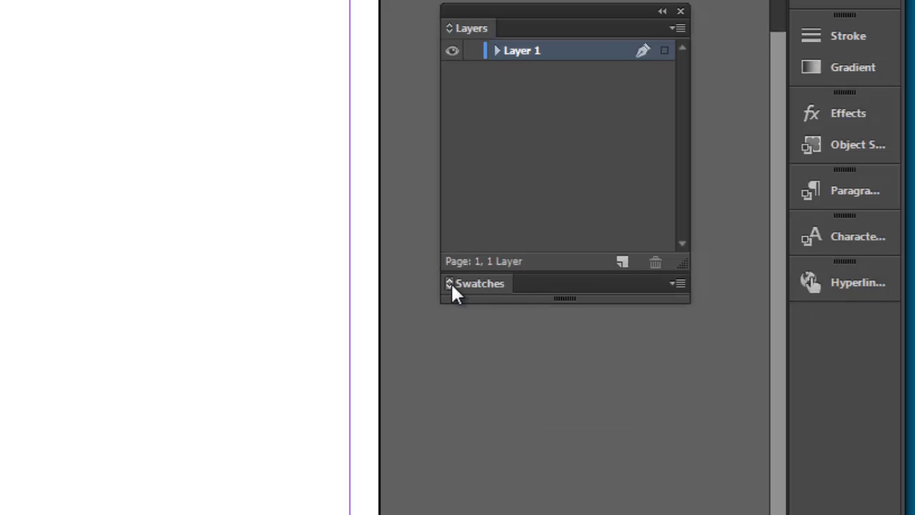
pyautogui.click(450, 27)
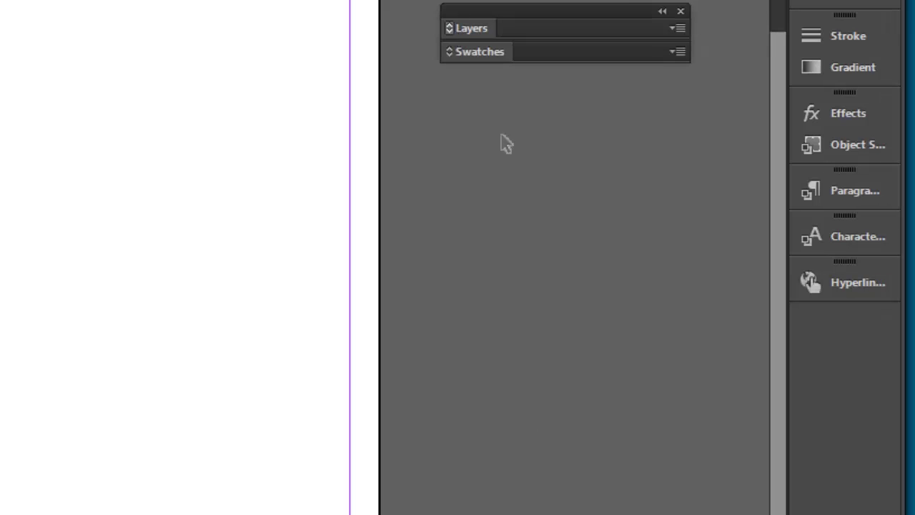
pyautogui.click(450, 52)
pyautogui.click(449, 28)
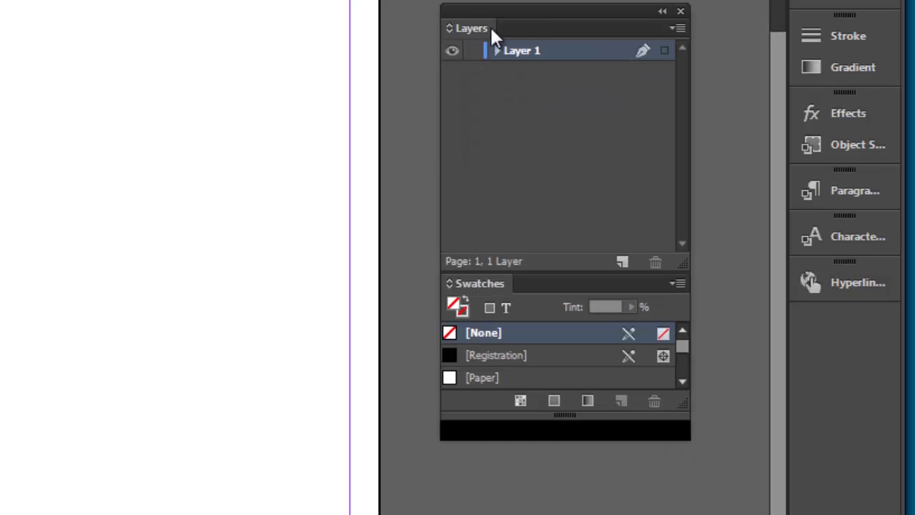
# Return Swatches to the dock beside Stroke and move Layers down to the lower middle.
pyautogui.moveTo(528, 12); pyautogui.dragTo(502, 36)
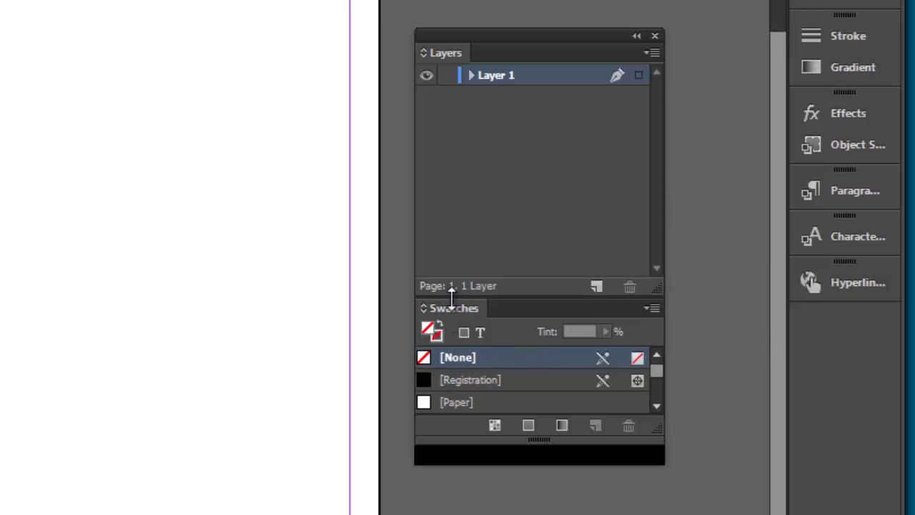
pyautogui.moveTo(451, 307)
pyautogui.mouseDown()
pyautogui.moveTo(594, 286)
pyautogui.moveTo(774, 45)
pyautogui.moveTo(817, 42)
pyautogui.mouseUp()
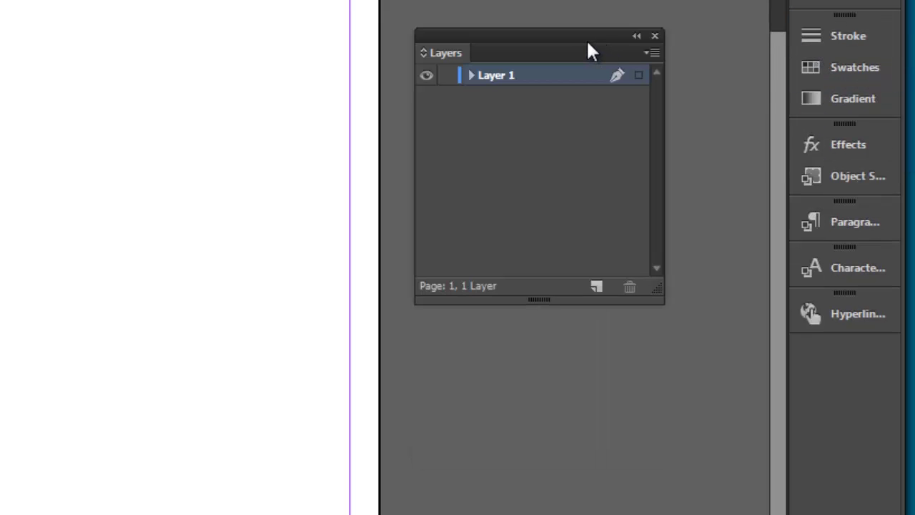
pyautogui.moveTo(587, 43); pyautogui.dragTo(600, 150)
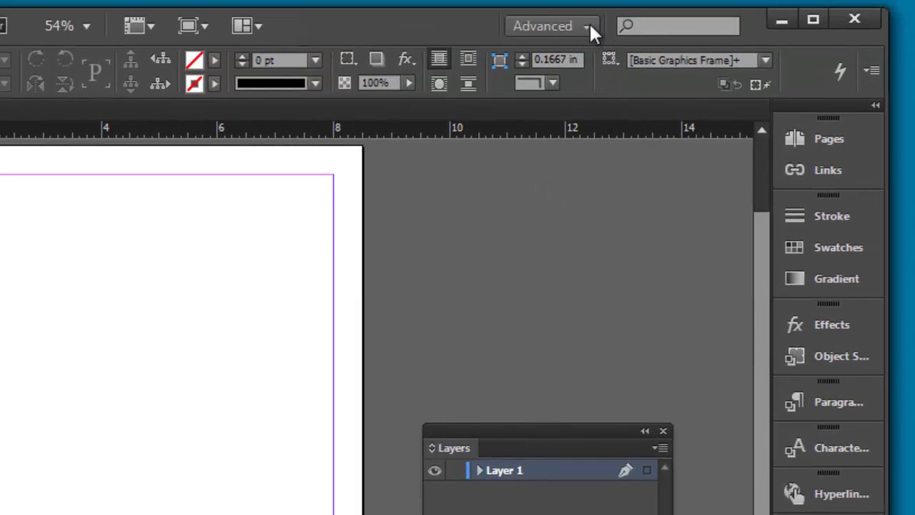
# Create a New Workspace from the workspace switcher named '02 Tony' and confirm it.
pyautogui.click(587, 32)
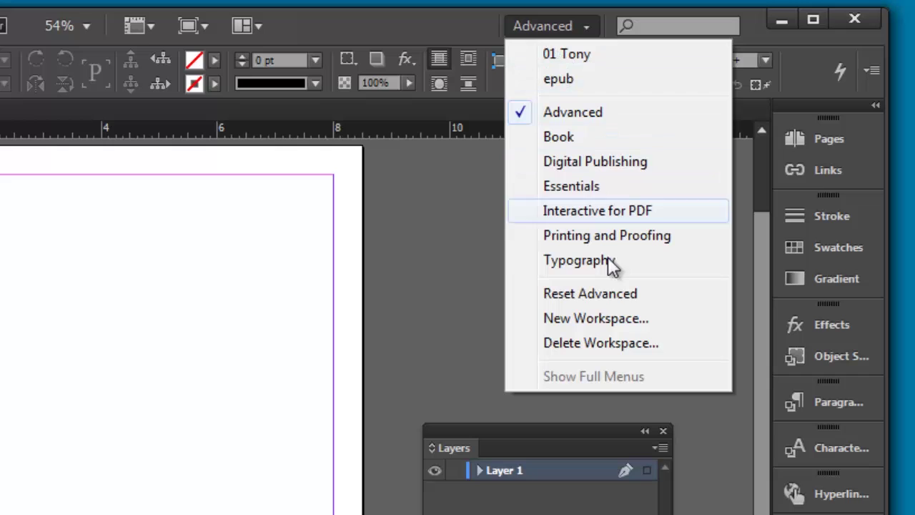
pyautogui.click(611, 318)
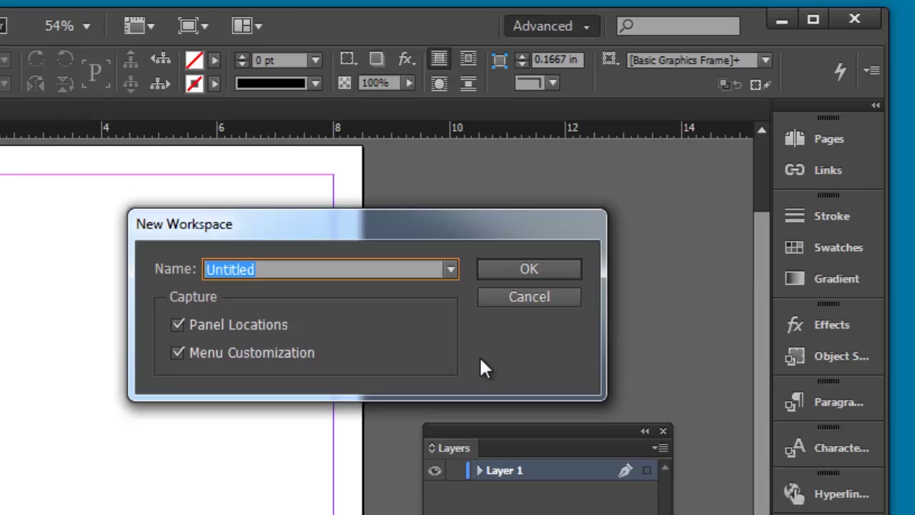
pyautogui.write('02')
pyautogui.hotkey('ctrl', 'a')
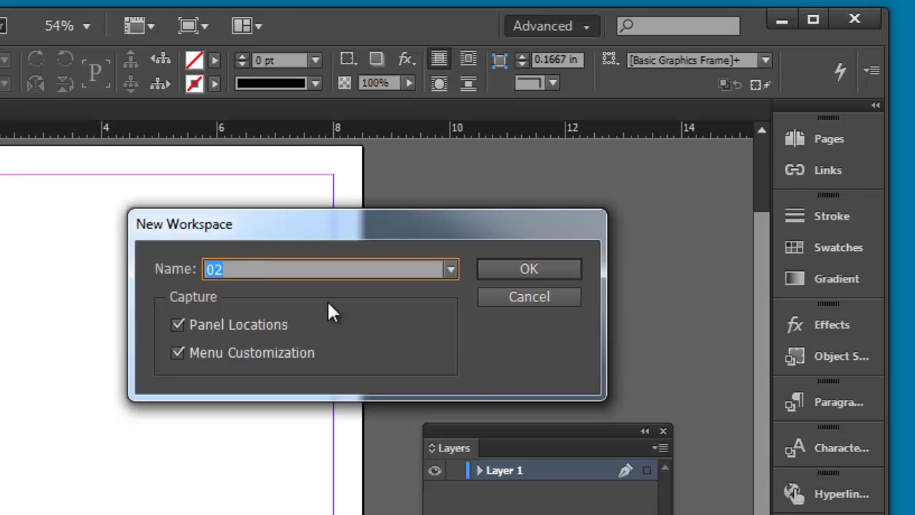
pyautogui.click(245, 266)
pyautogui.write('Tony')
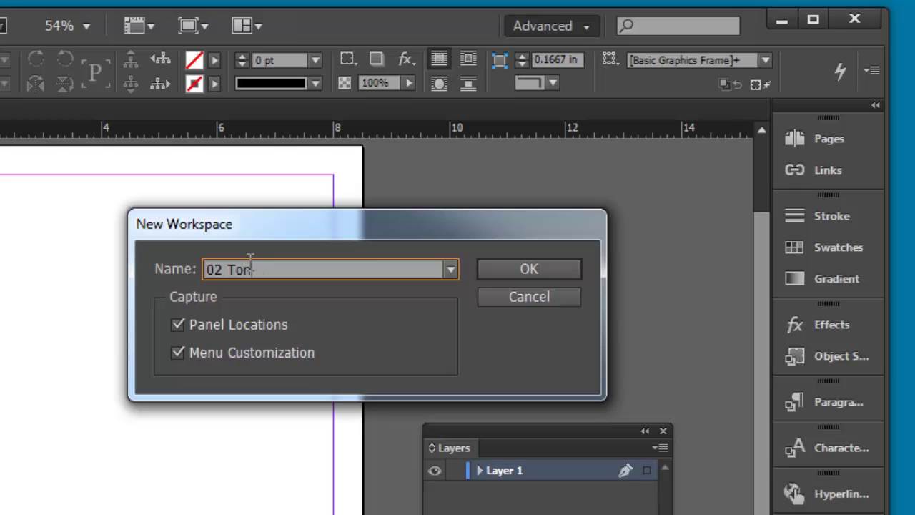
pyautogui.click(558, 272)
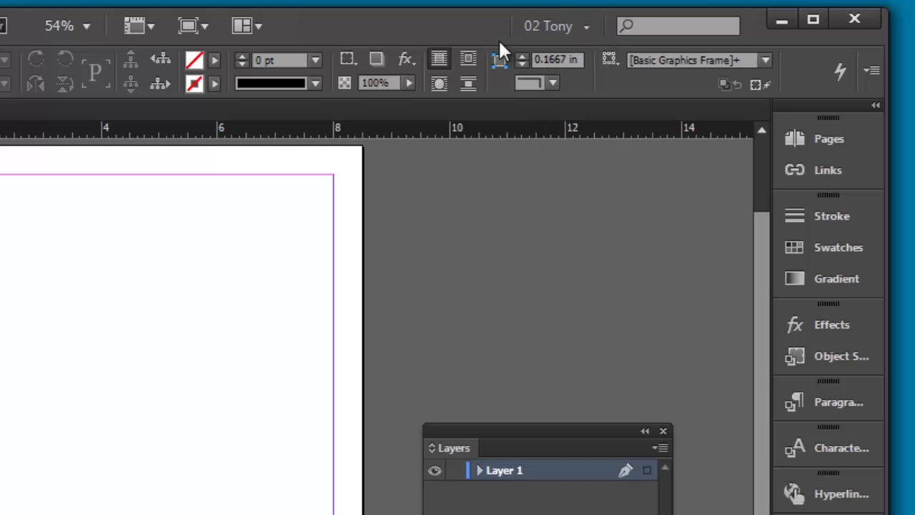
# Scatter the Swatches, Gradient, Stroke, Layers and Tools panels to new positions.
pyautogui.click(826, 246)
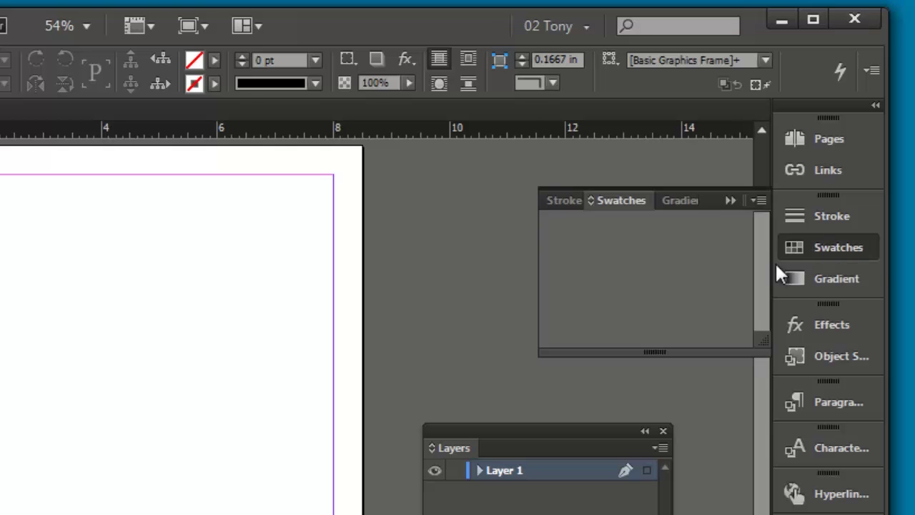
pyautogui.moveTo(621, 198); pyautogui.dragTo(215, 262)
pyautogui.click(623, 200)
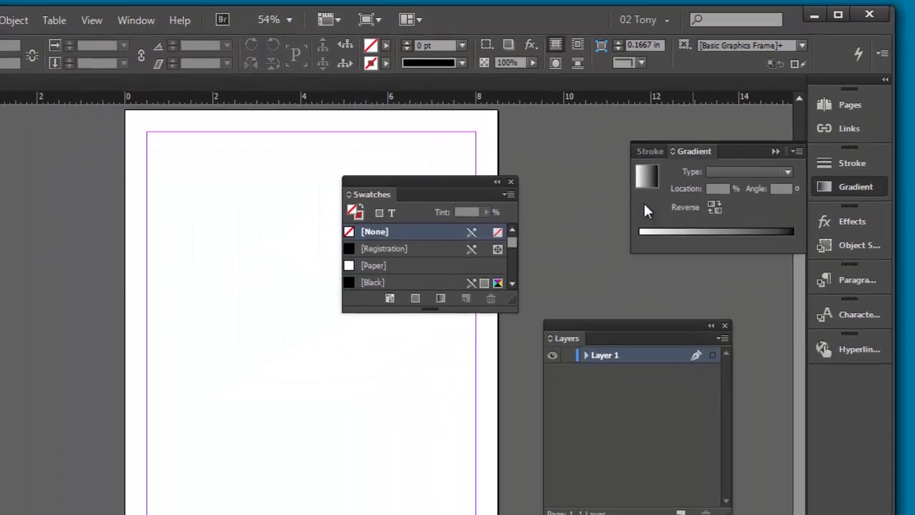
pyautogui.moveTo(694, 150); pyautogui.dragTo(339, 410)
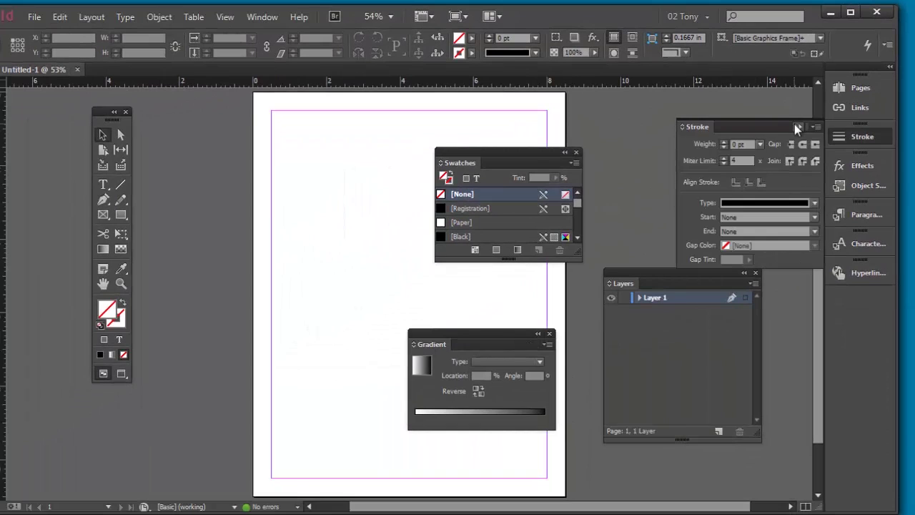
pyautogui.moveTo(688, 130); pyautogui.dragTo(663, 114)
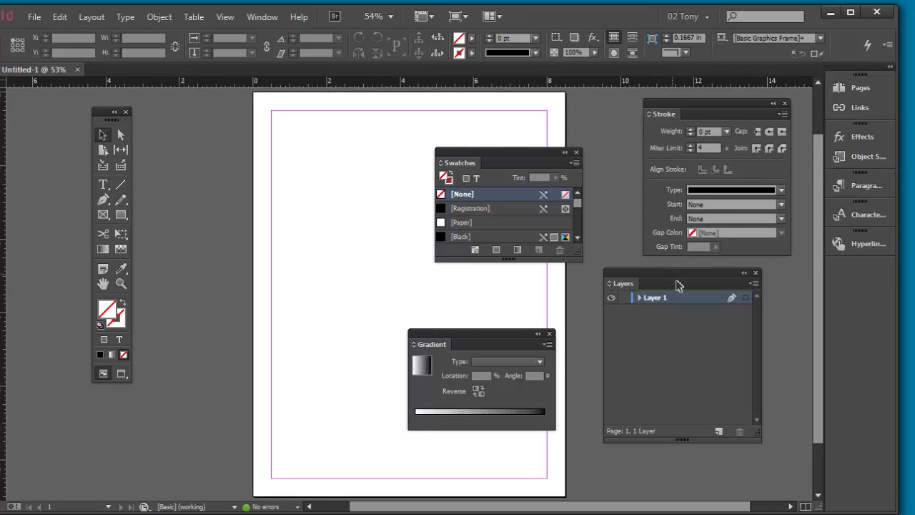
pyautogui.moveTo(677, 286); pyautogui.dragTo(695, 312)
pyautogui.moveTo(107, 112); pyautogui.dragTo(137, 112)
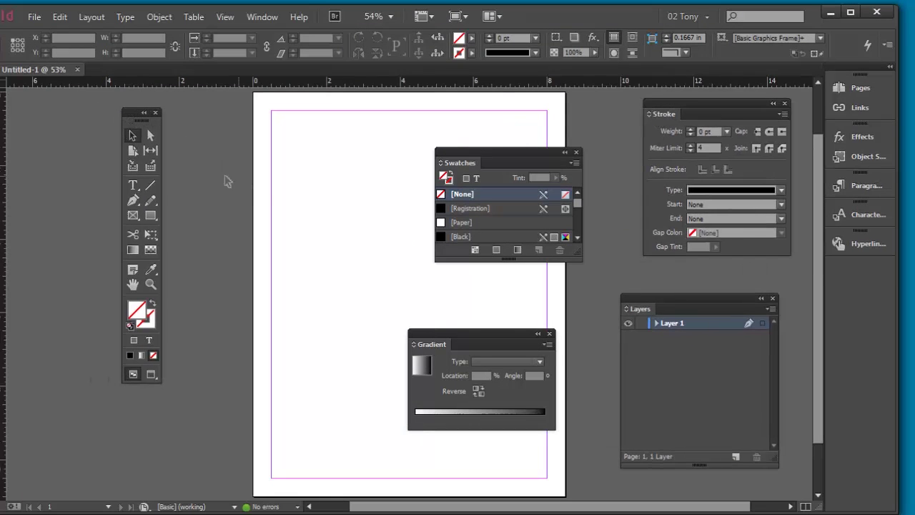
# Reset the 02 Tony workspace to restore its saved panel layout.
pyautogui.click(706, 17)
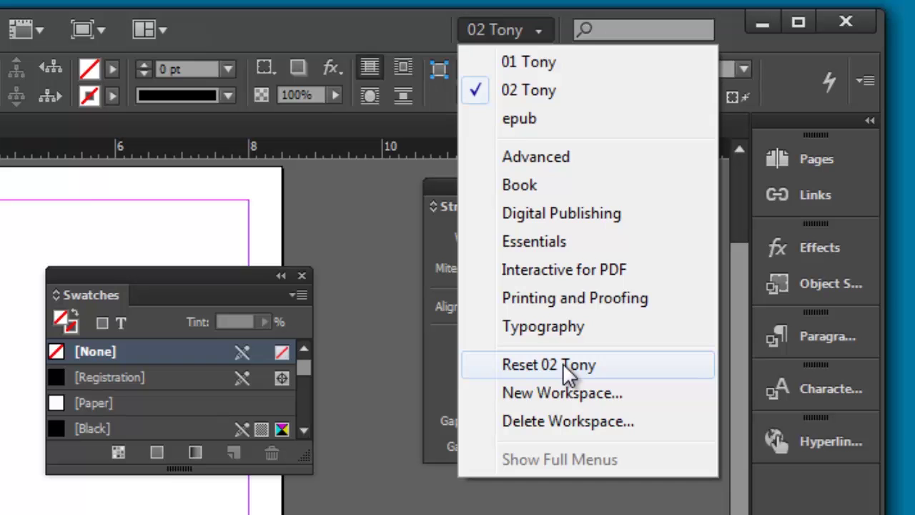
pyautogui.click(563, 364)
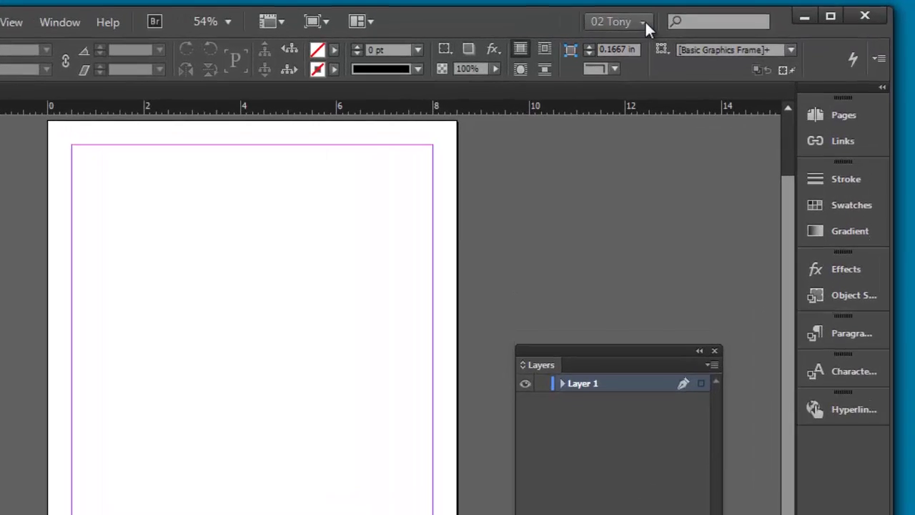
pyautogui.click(707, 16)
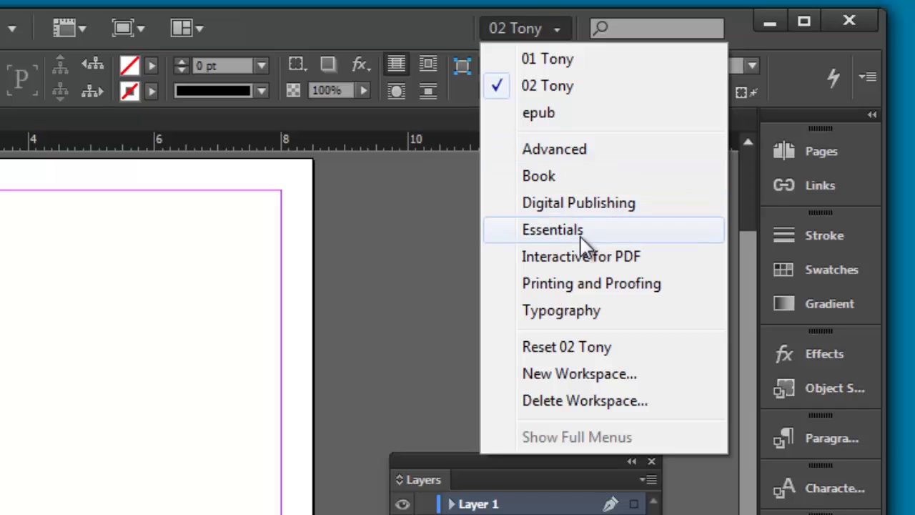
# Switch to the Essentials workspace, then change to the Advanced workspace.
pyautogui.click(588, 239)
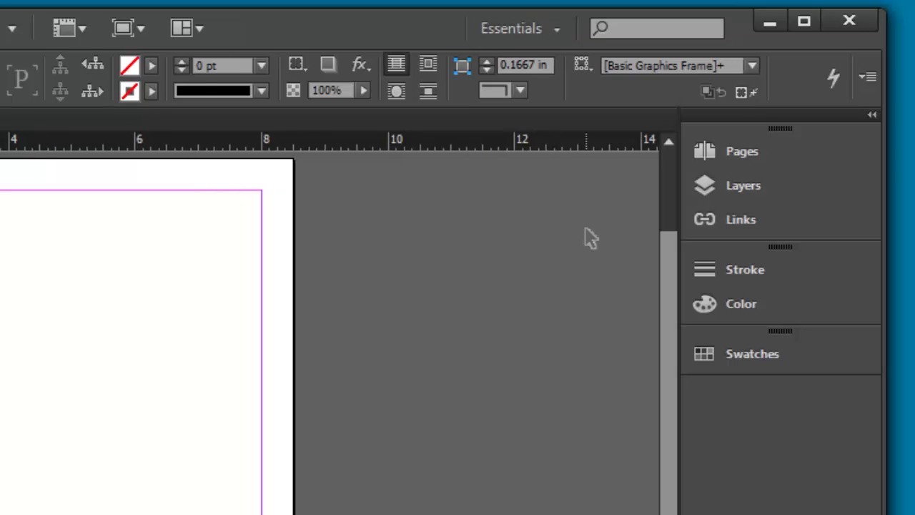
pyautogui.click(548, 27)
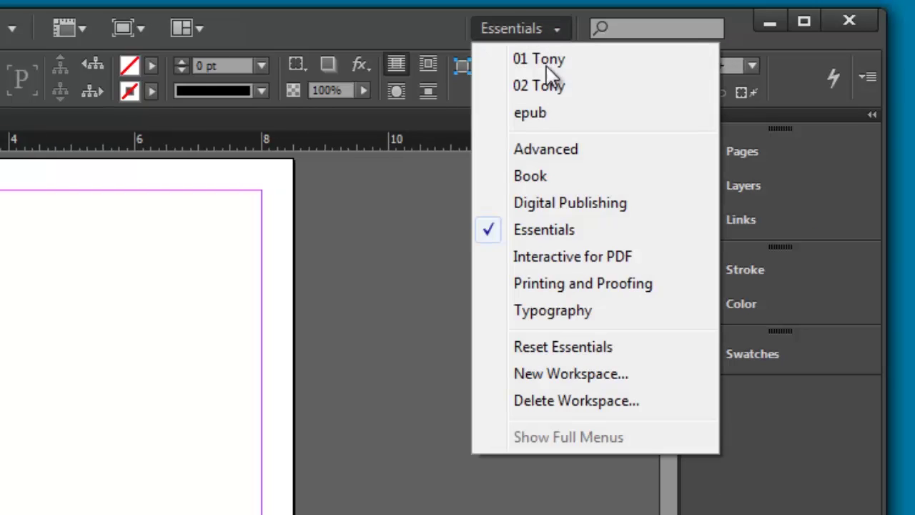
pyautogui.click(575, 149)
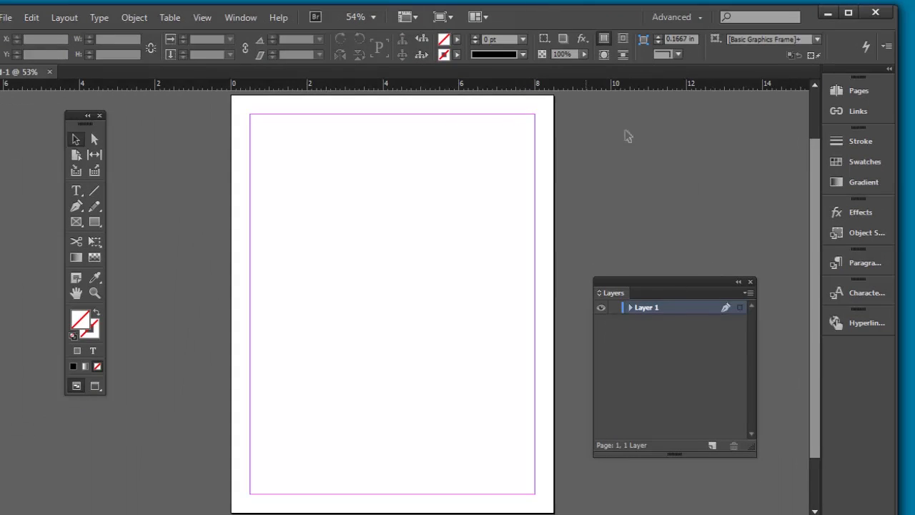
# Reset the Advanced workspace so the toolbox docks at left and Layers returns to the panel dock.
pyautogui.click(703, 20)
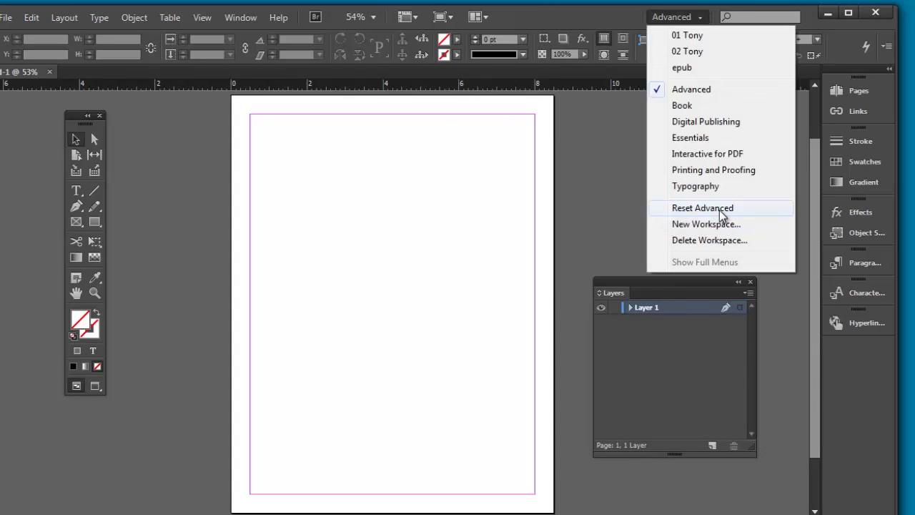
pyautogui.click(717, 208)
pyautogui.click(704, 18)
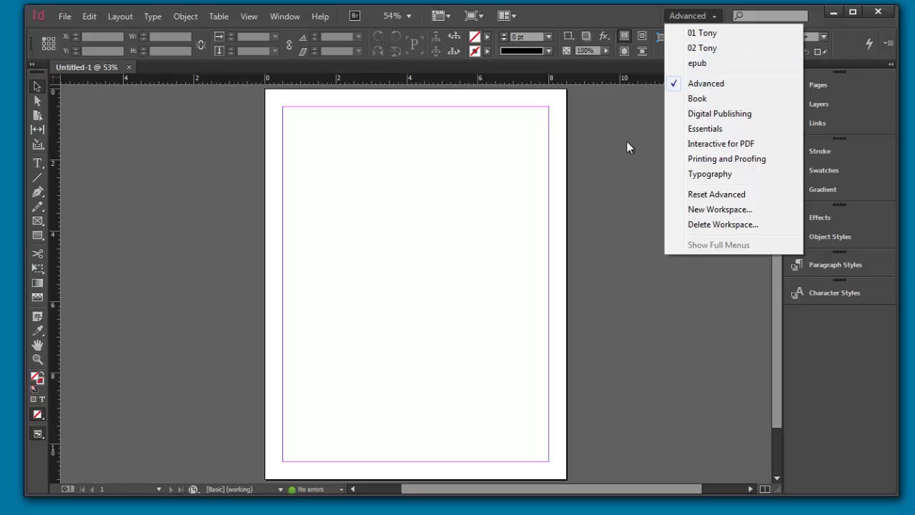
# Dismiss the workspace list unchosen, then bring it back up to pick 02 Tony.
pyautogui.click(619, 159)
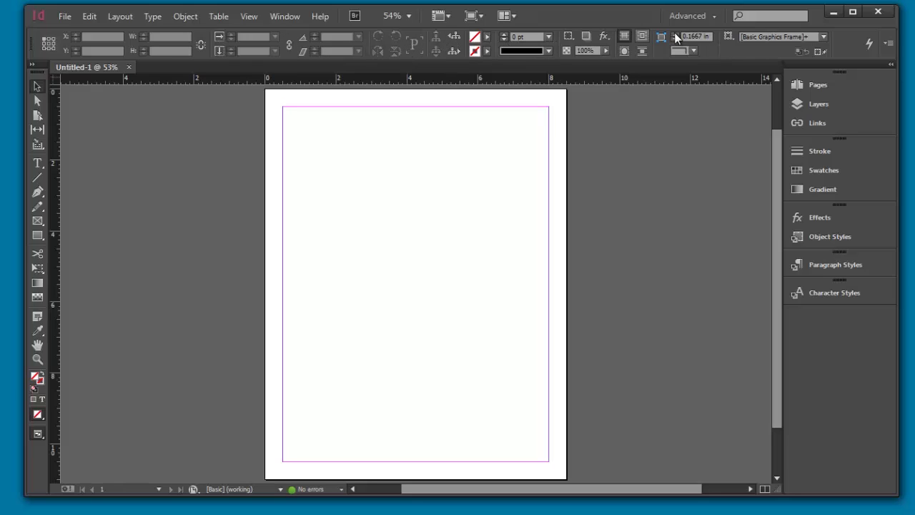
pyautogui.click(712, 17)
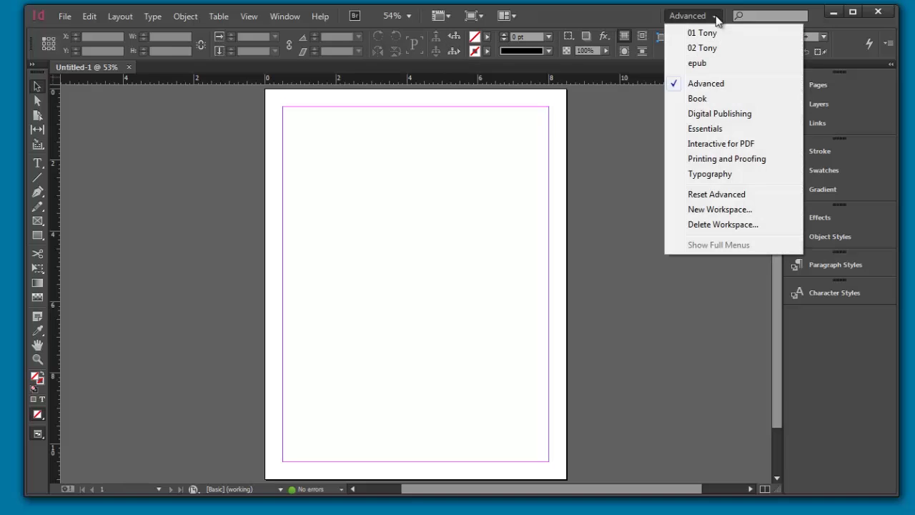
pyautogui.click(706, 47)
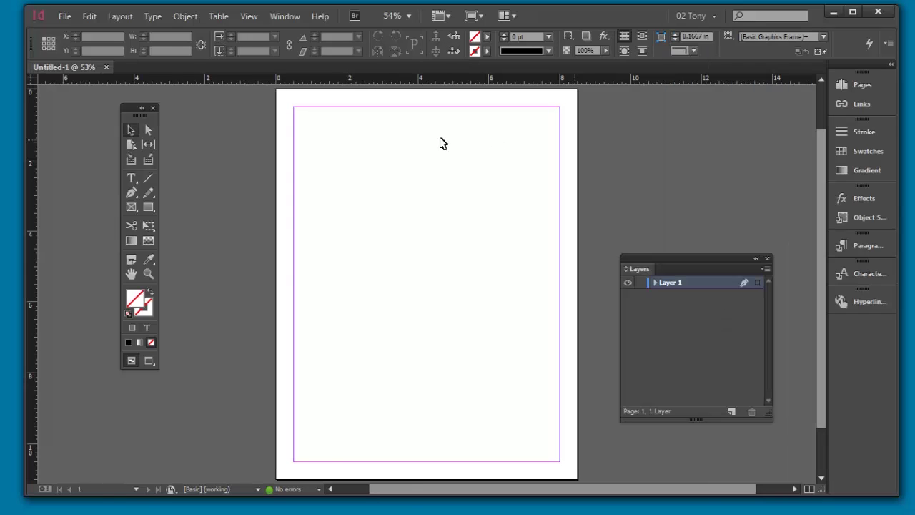
pyautogui.click(132, 180)
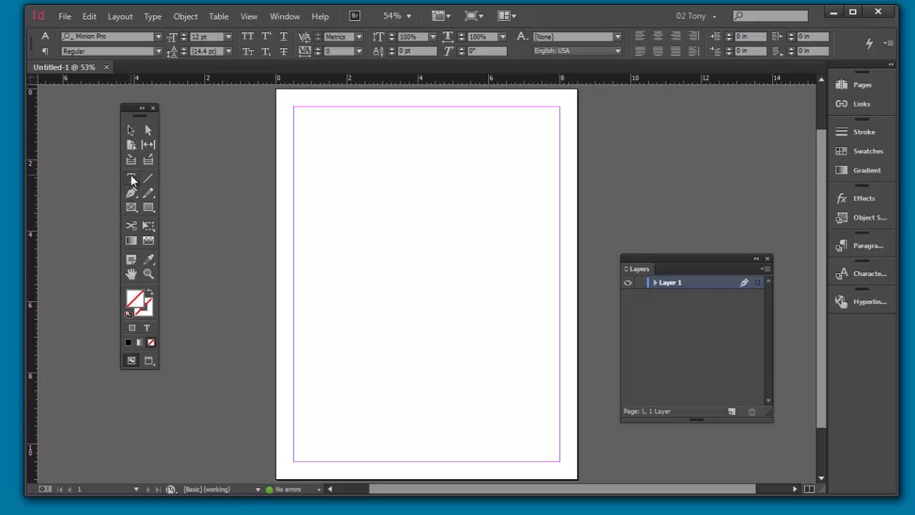
pyautogui.click(131, 131)
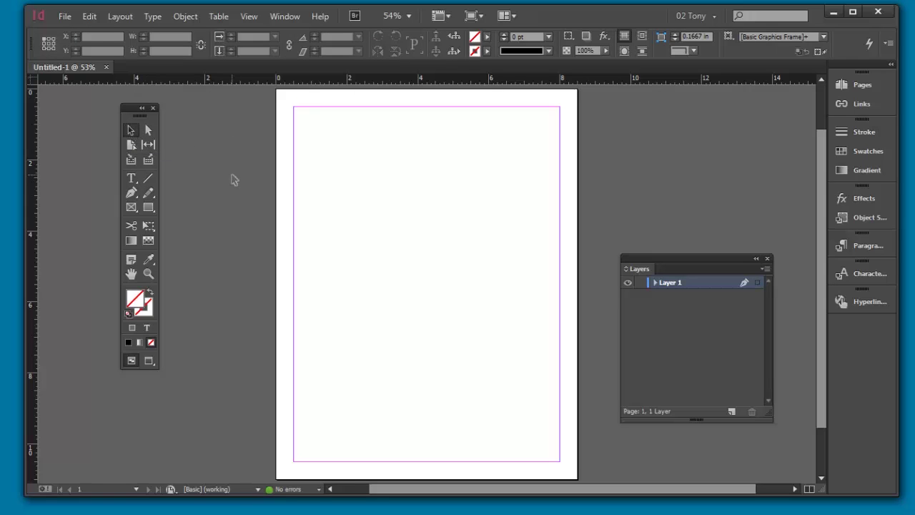